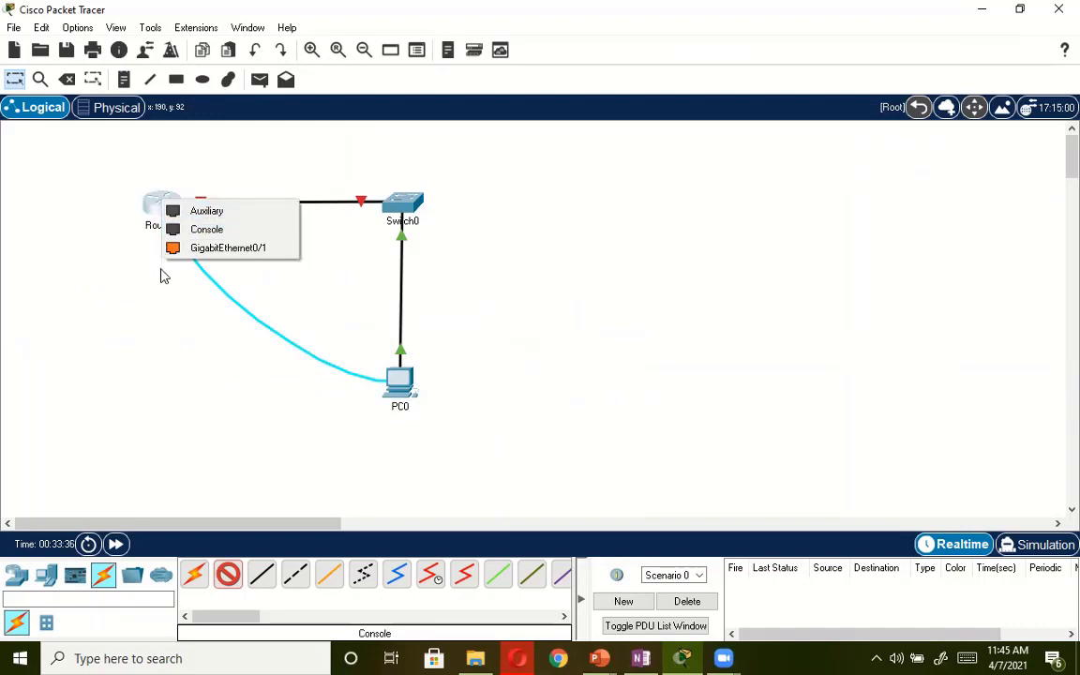
# Connect the console cable from PC0 to Router0's Console port and move PC0 slightly down in the topology.
pyautogui.click(198, 234)
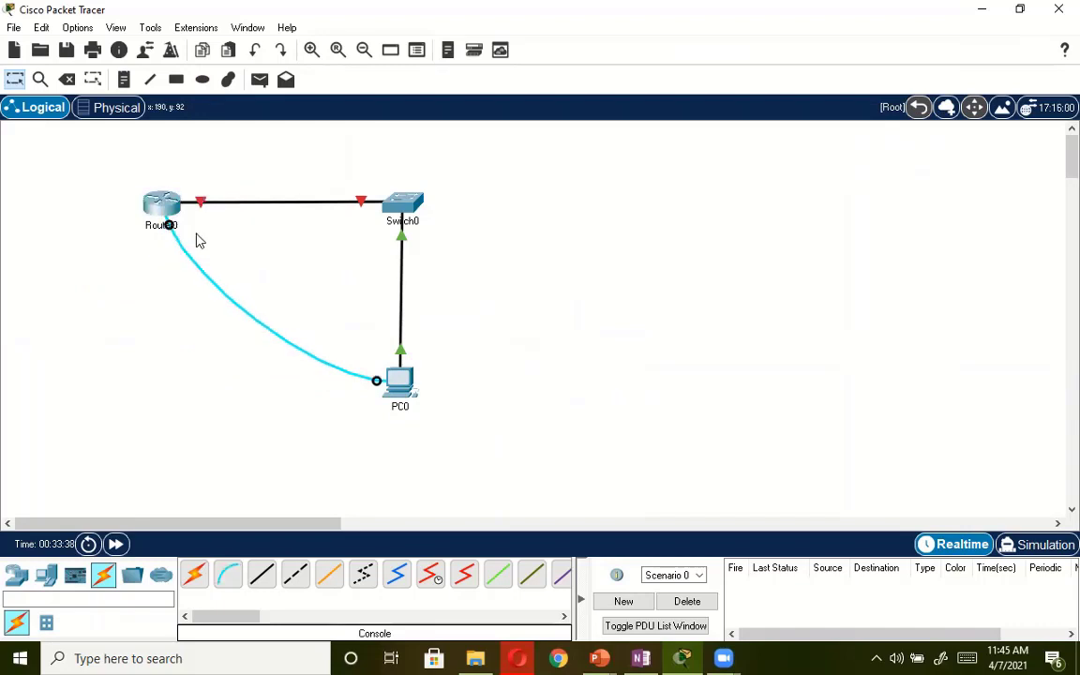
pyautogui.moveTo(401, 390); pyautogui.dragTo(402, 415)
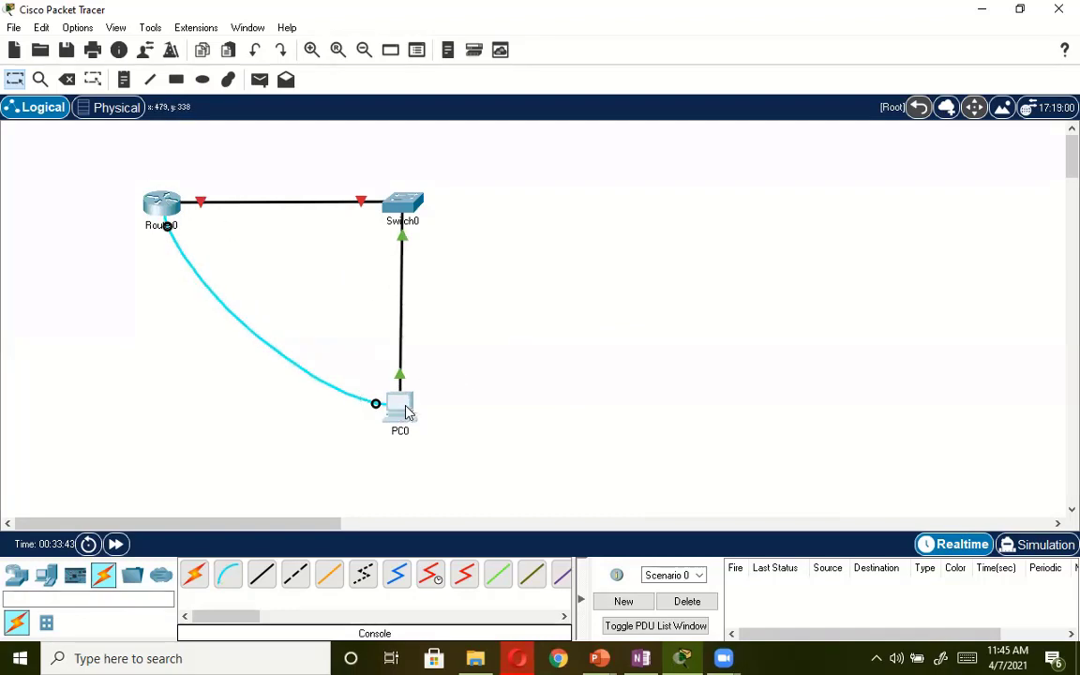
# Open a terminal session from PC0 to the router using the default port configuration.
pyautogui.click(405, 410)
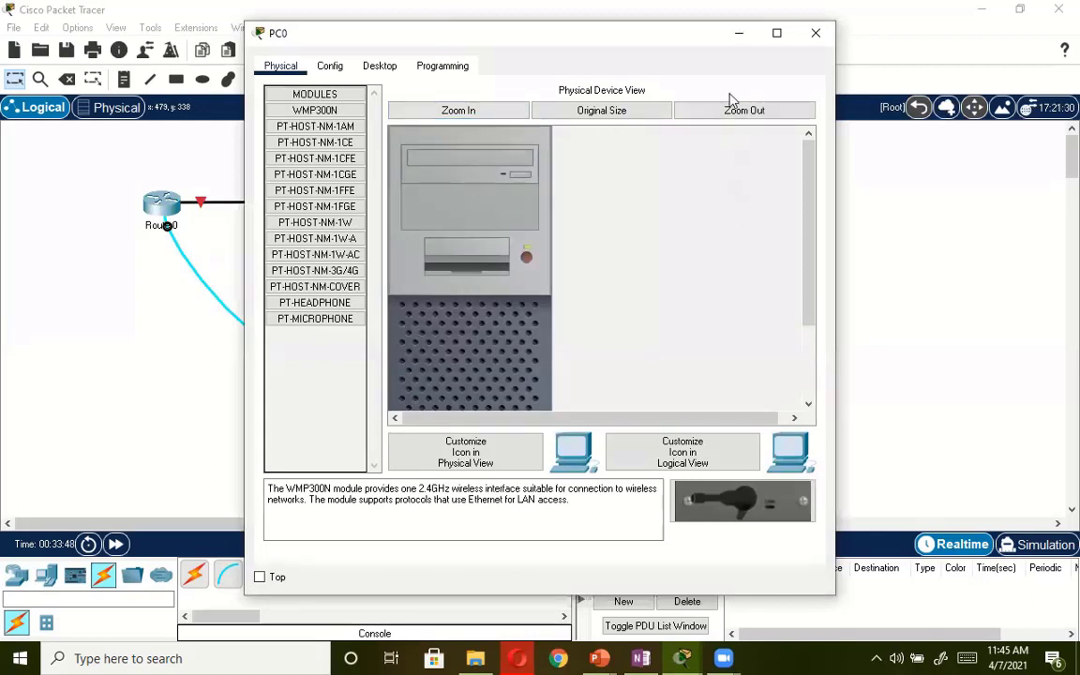
pyautogui.moveTo(464, 33); pyautogui.dragTo(497, 149)
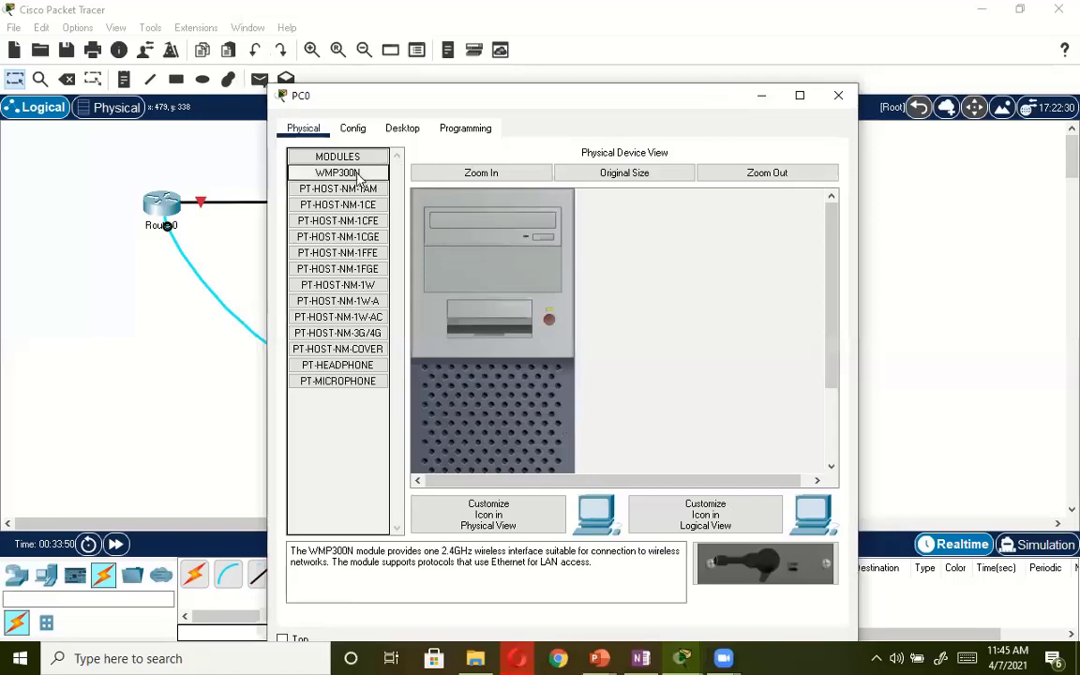
pyautogui.click(401, 129)
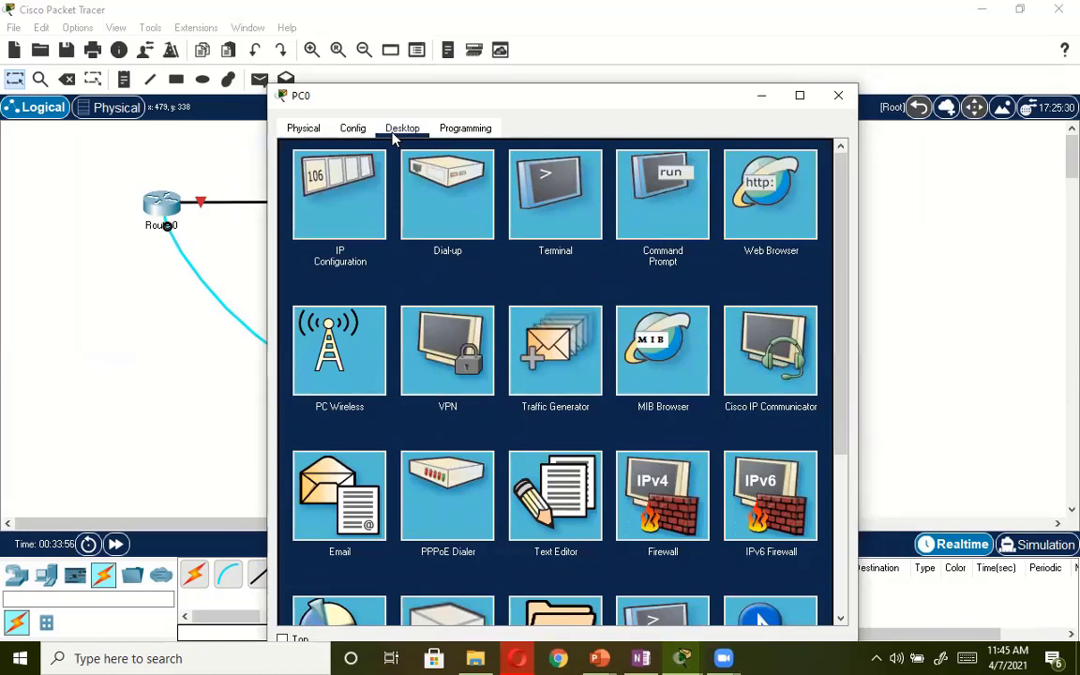
pyautogui.click(548, 192)
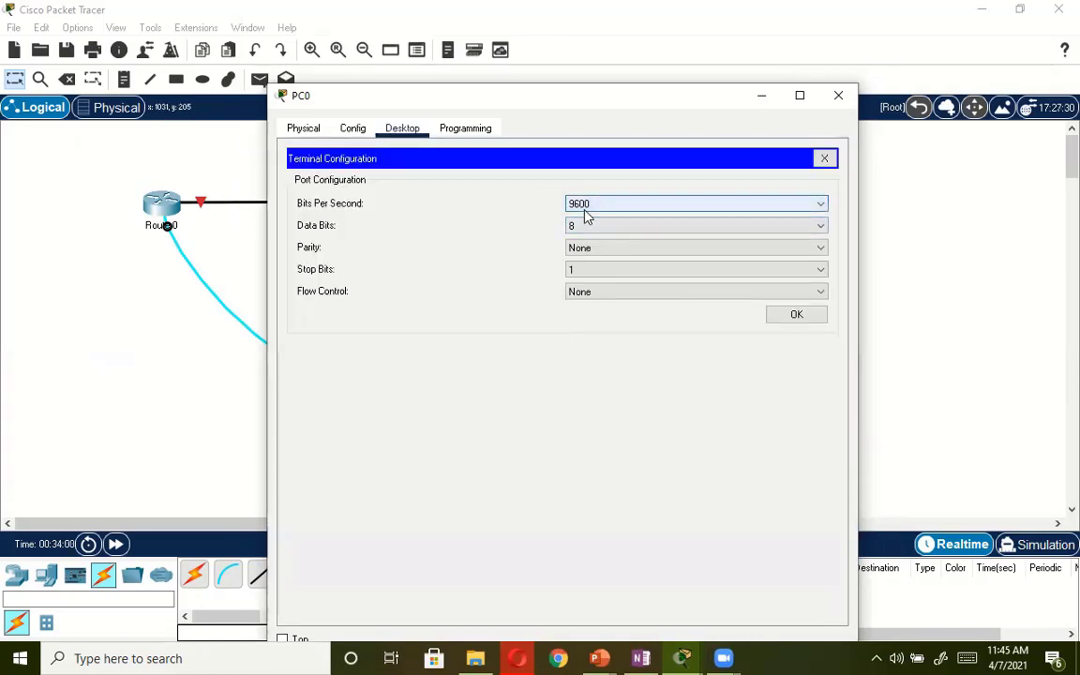
pyautogui.click(796, 316)
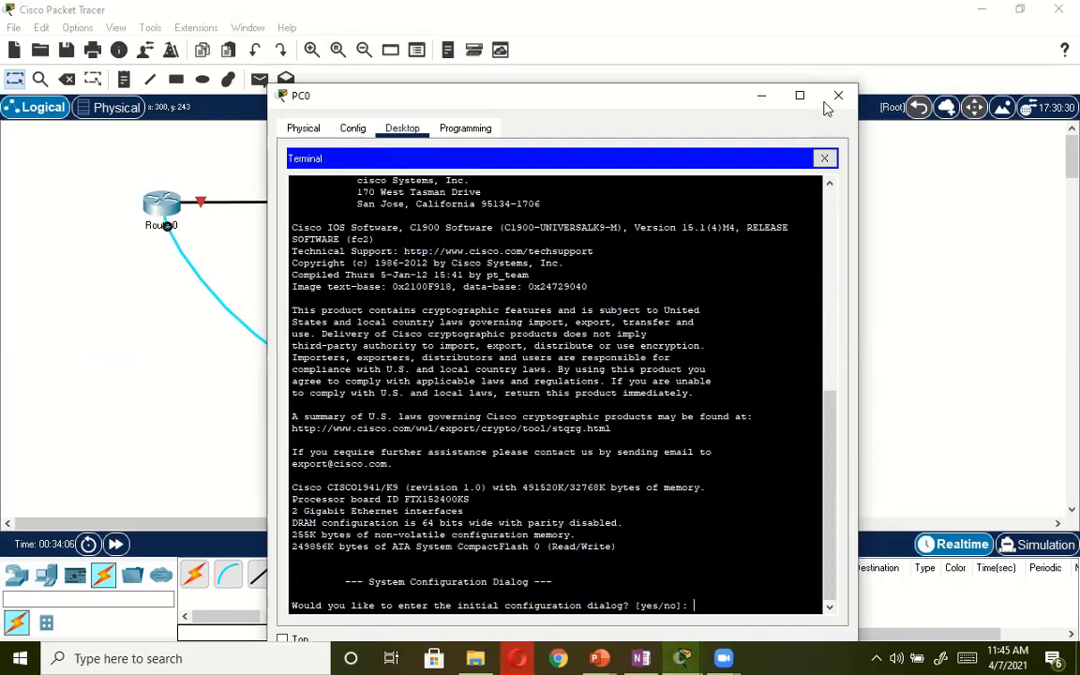
# Decline the router's initial configuration dialog with "no" and start the command-line session.
pyautogui.write('no')
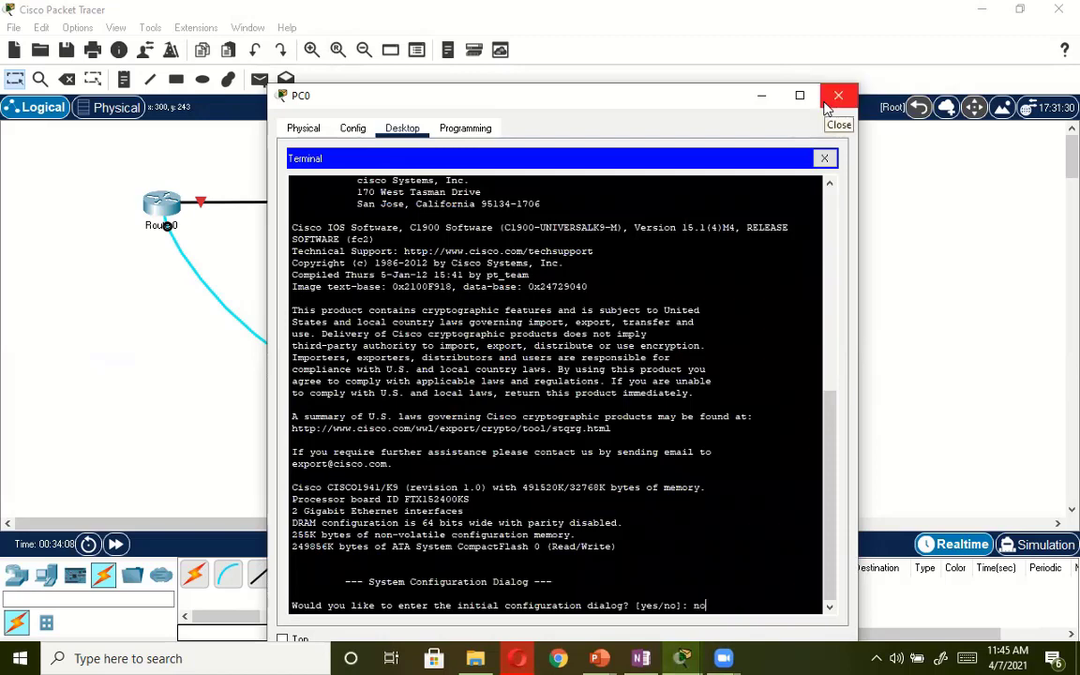
pyautogui.press('Return')
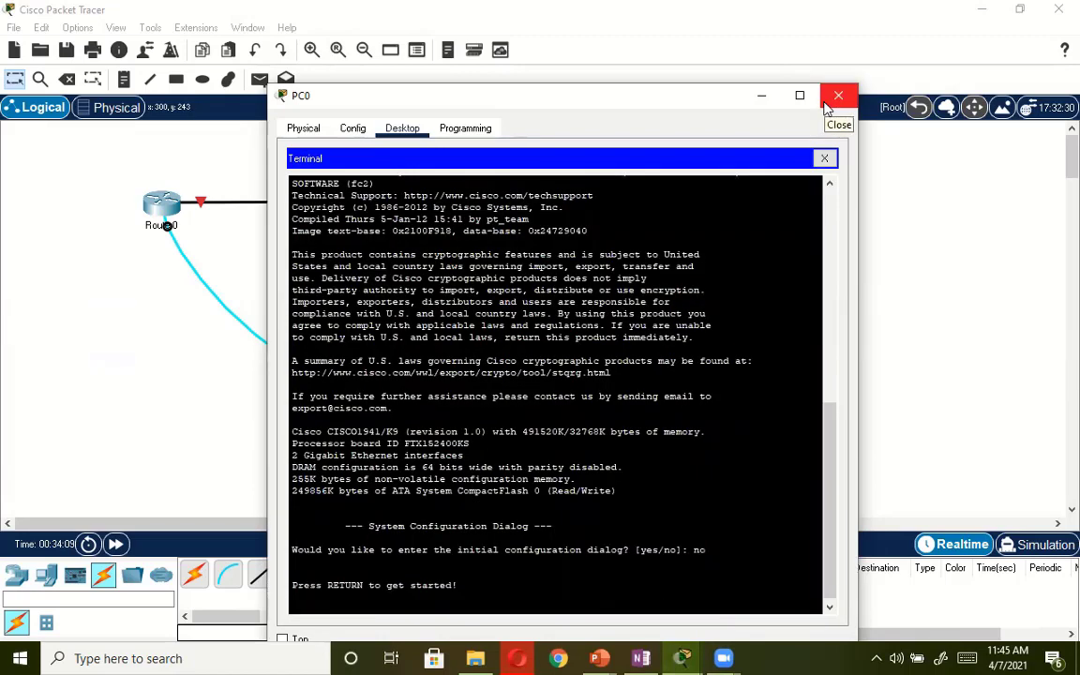
pyautogui.press('Return')
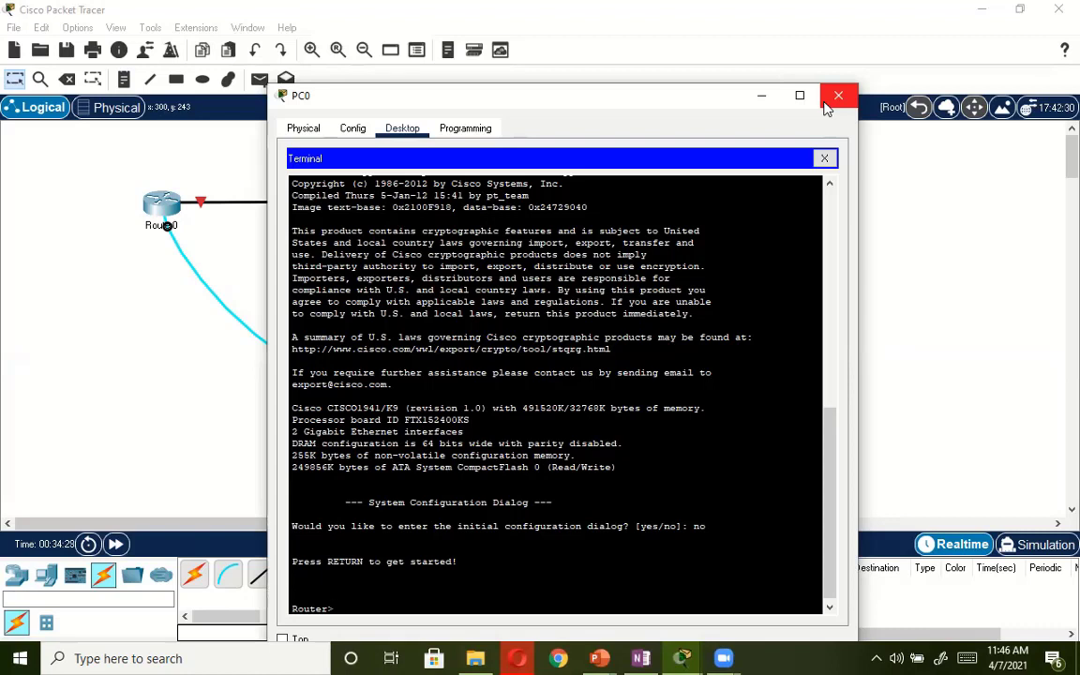
# Enter privileged EXEC mode with en and go to global configuration mode with conf t.
pyautogui.write('en')
pyautogui.press('Return')
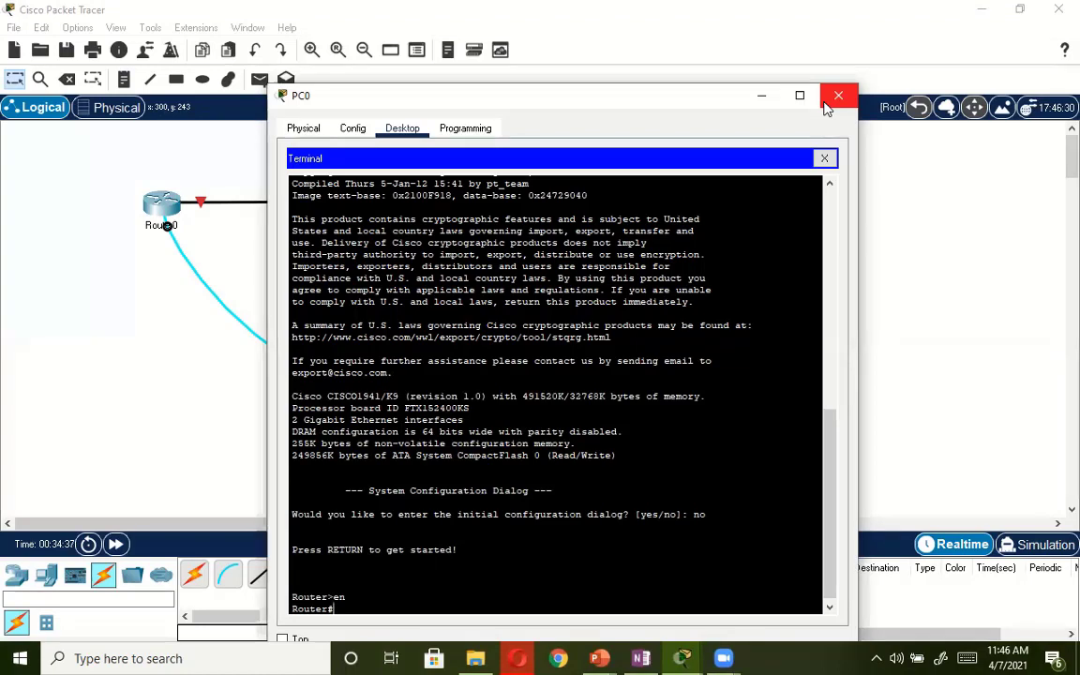
pyautogui.write('con')
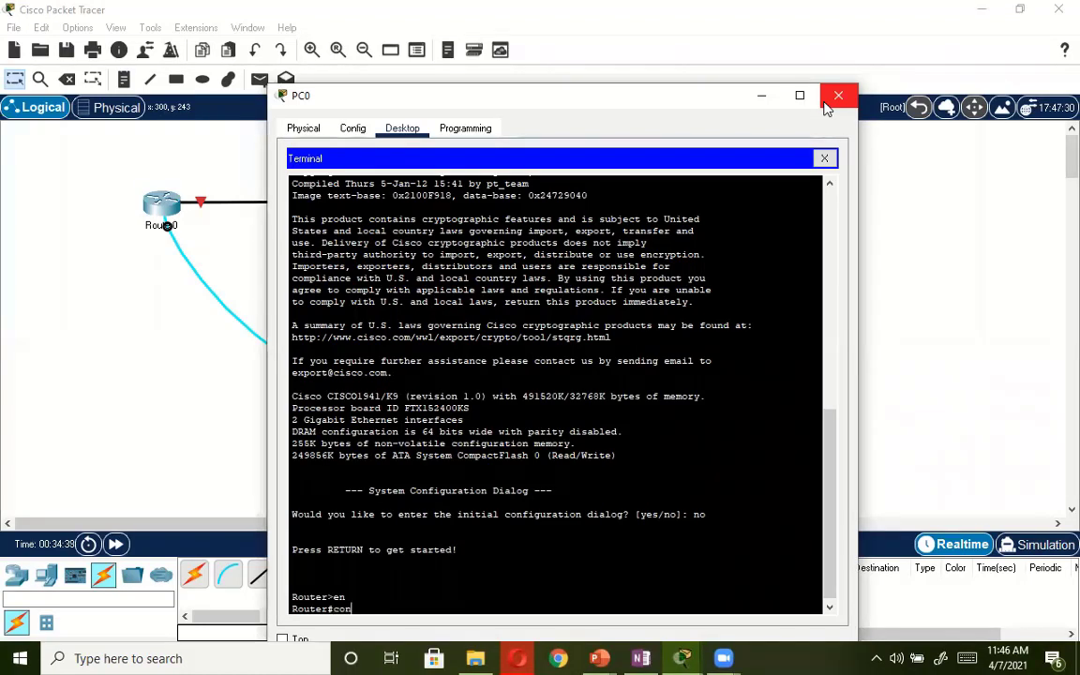
pyautogui.write('f t')
pyautogui.press('Return')
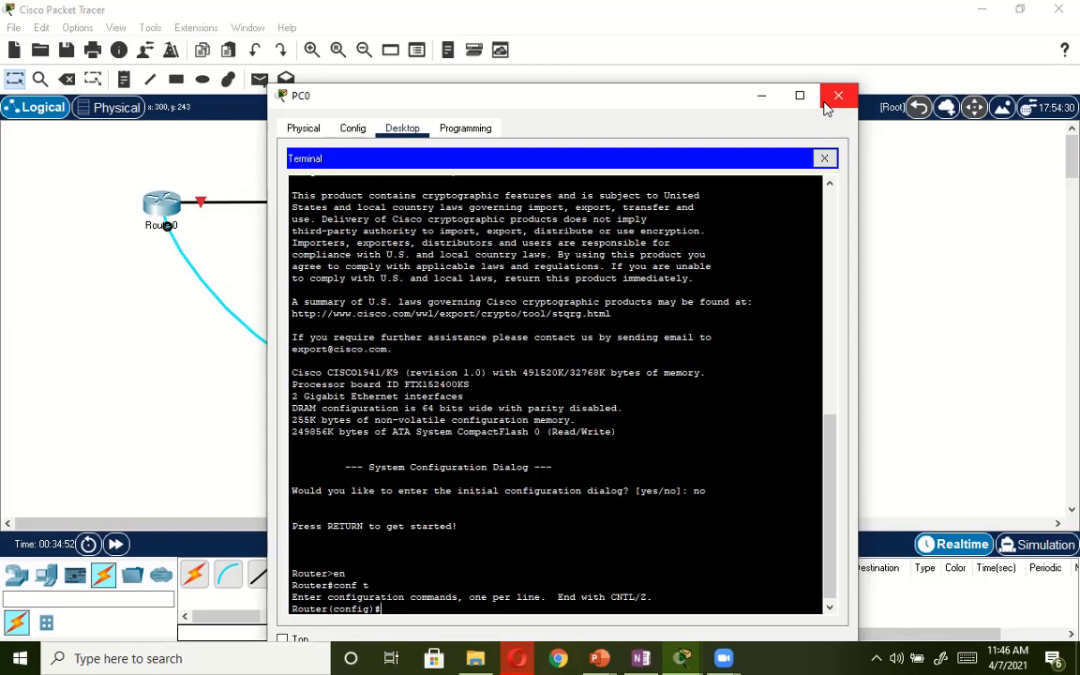
# Set the router's hostname to UKDW1 and exit global configuration mode.
pyautogui.write('hostname UKDW1')
pyautogui.press('Return')
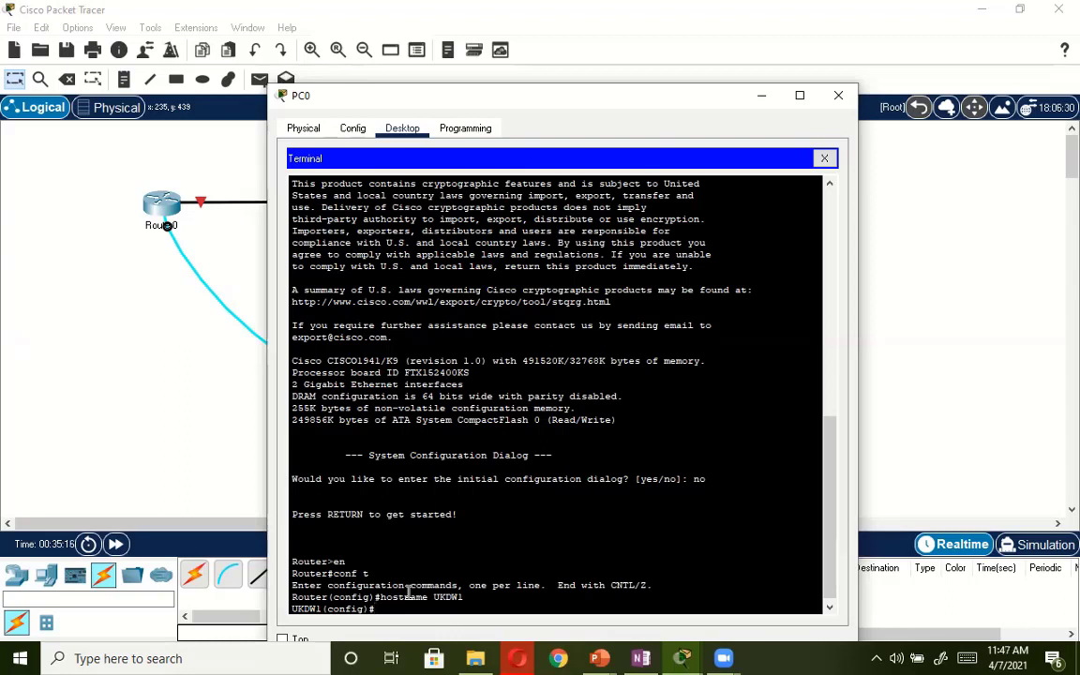
pyautogui.write('E')
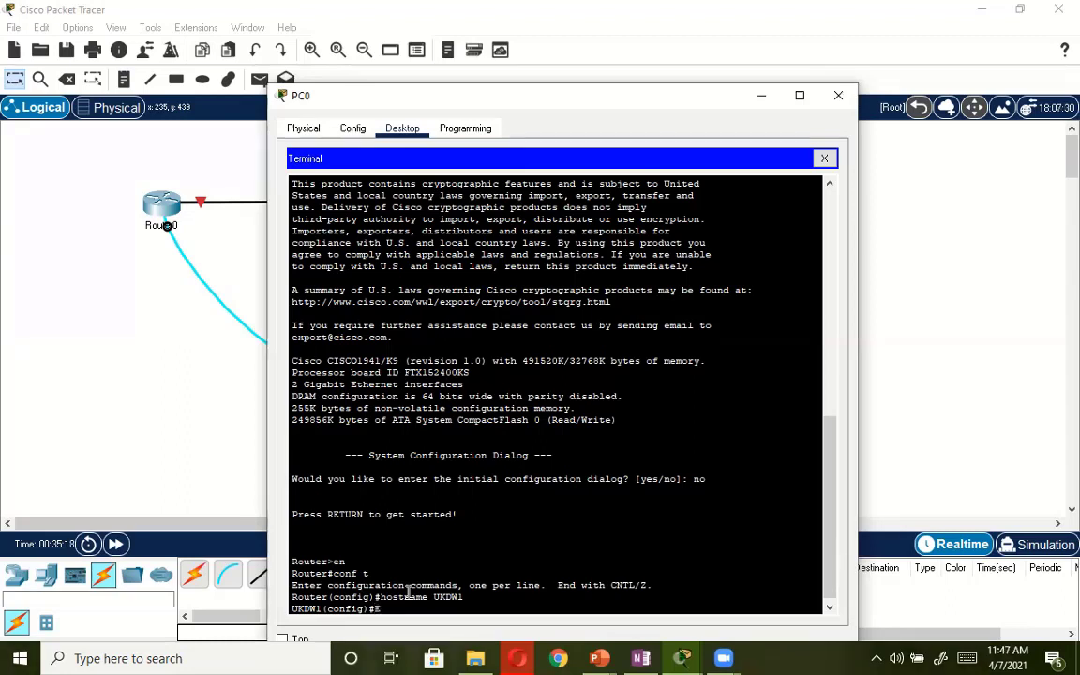
pyautogui.write('XIT')
pyautogui.press('Return')
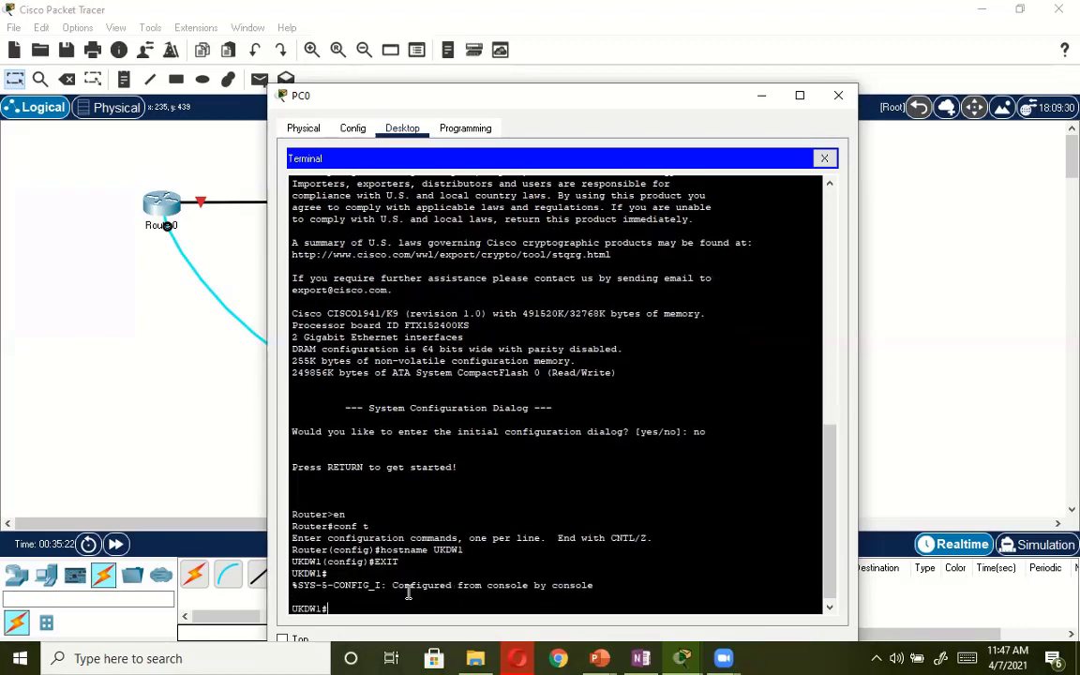
# Display the router's brief IP interface summary with SH IP INT BRIEF.
pyautogui.write('SH IP IN')
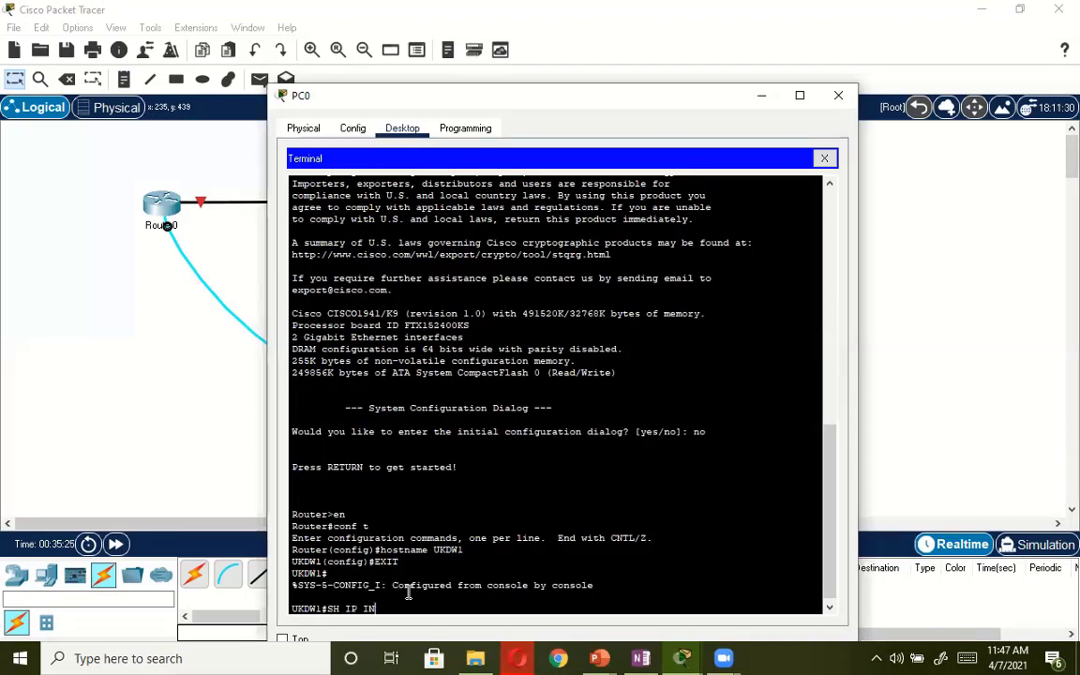
pyautogui.write('T BRIEF')
pyautogui.press('Return')
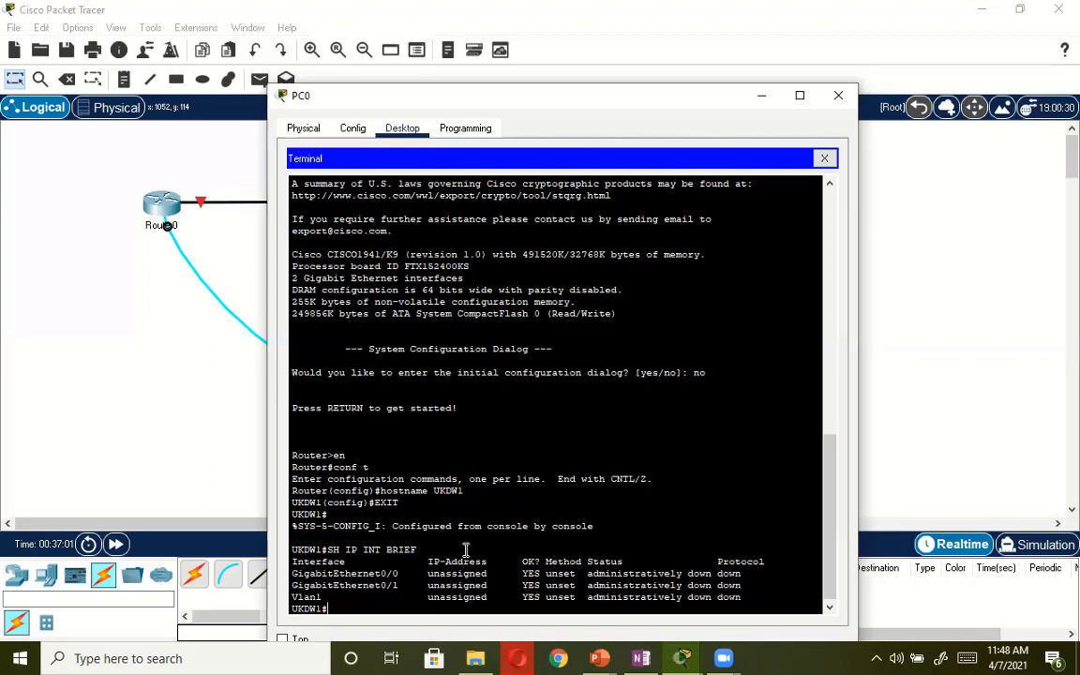
pyautogui.write('eix')
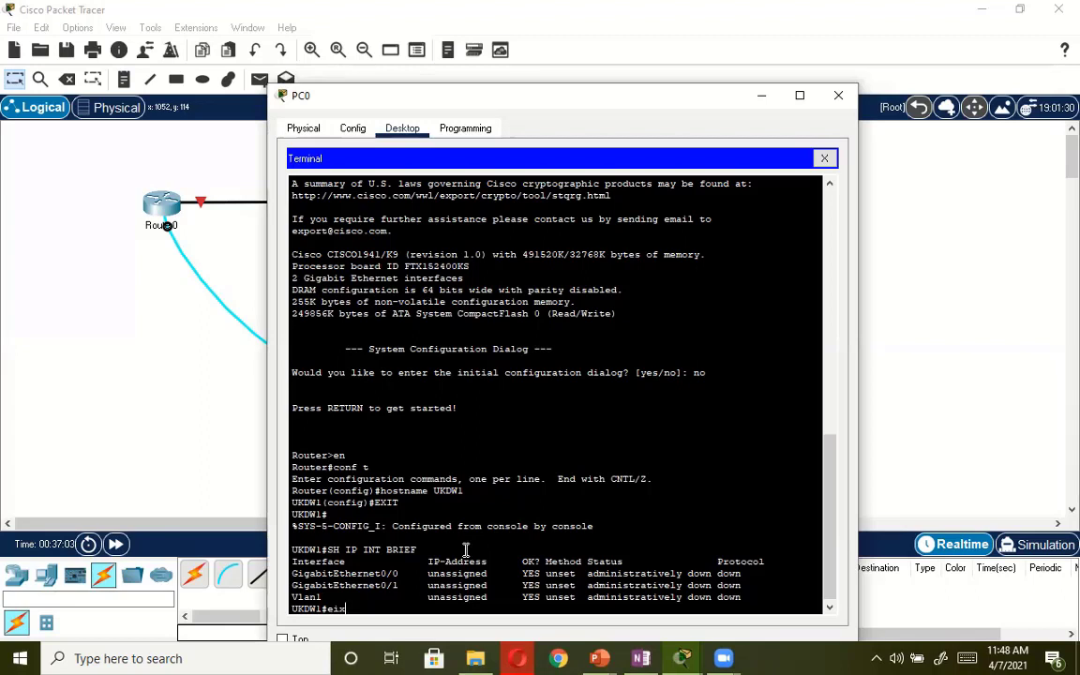
pyautogui.press('BackSpace')
pyautogui.press('BackSpace')
pyautogui.press('BackSpace')
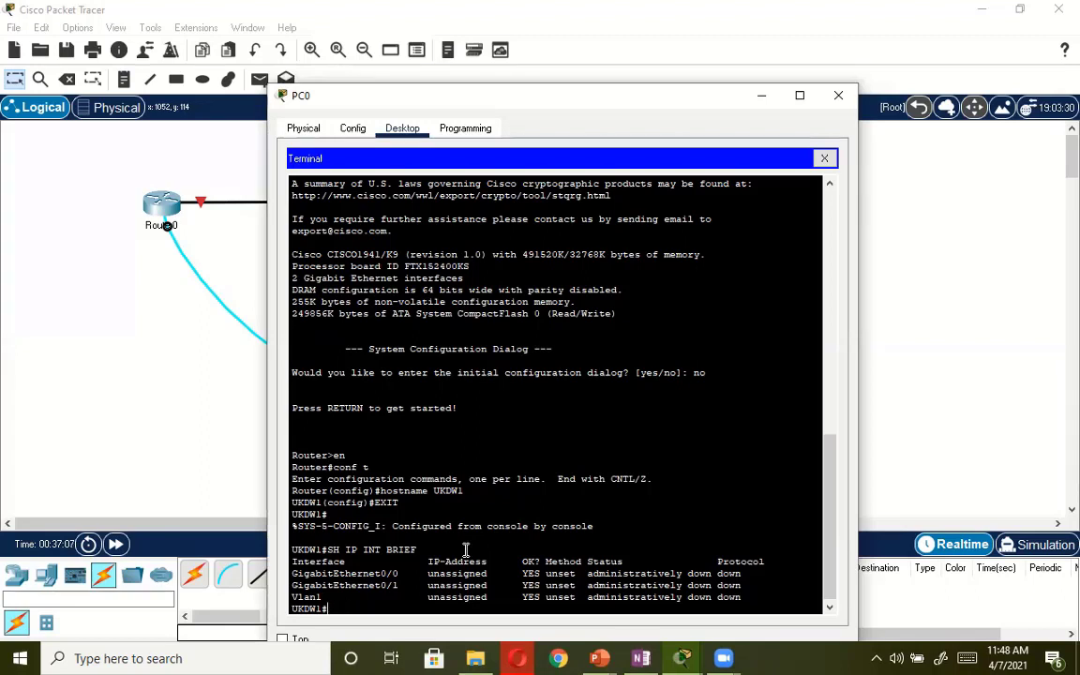
# Enter global configuration mode again with conf t.
pyautogui.write('conf t')
pyautogui.press('Return')
# Try to run ip add gig0/0 directly in global configuration mode, issuing the command twice.
pyautogui.write('ip')
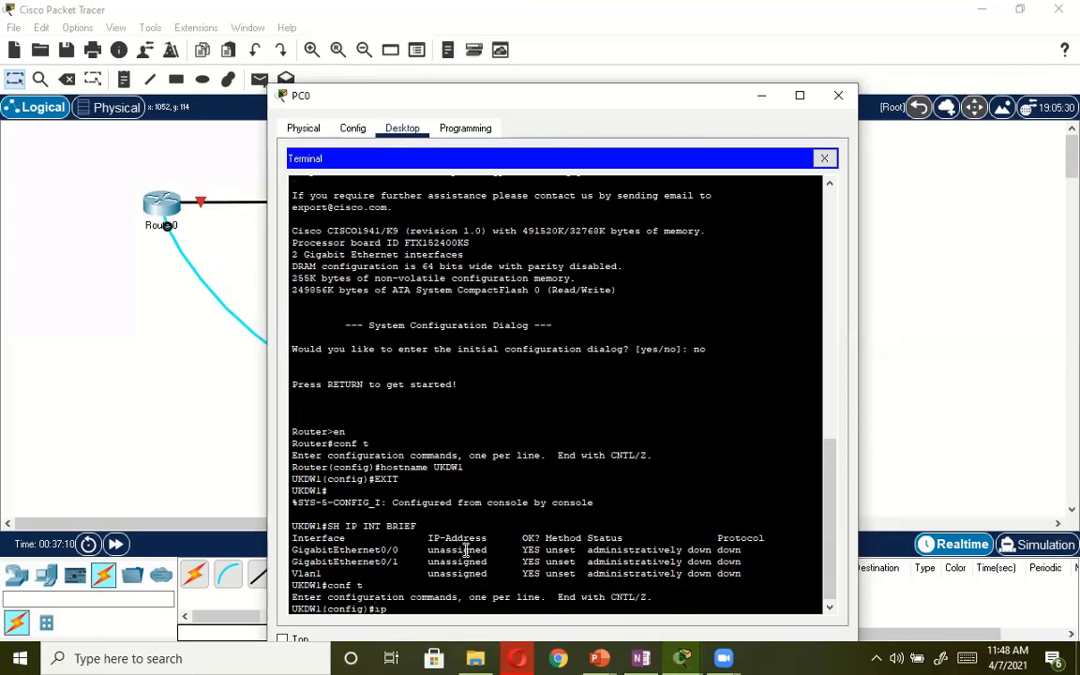
pyautogui.write(' add gig0')
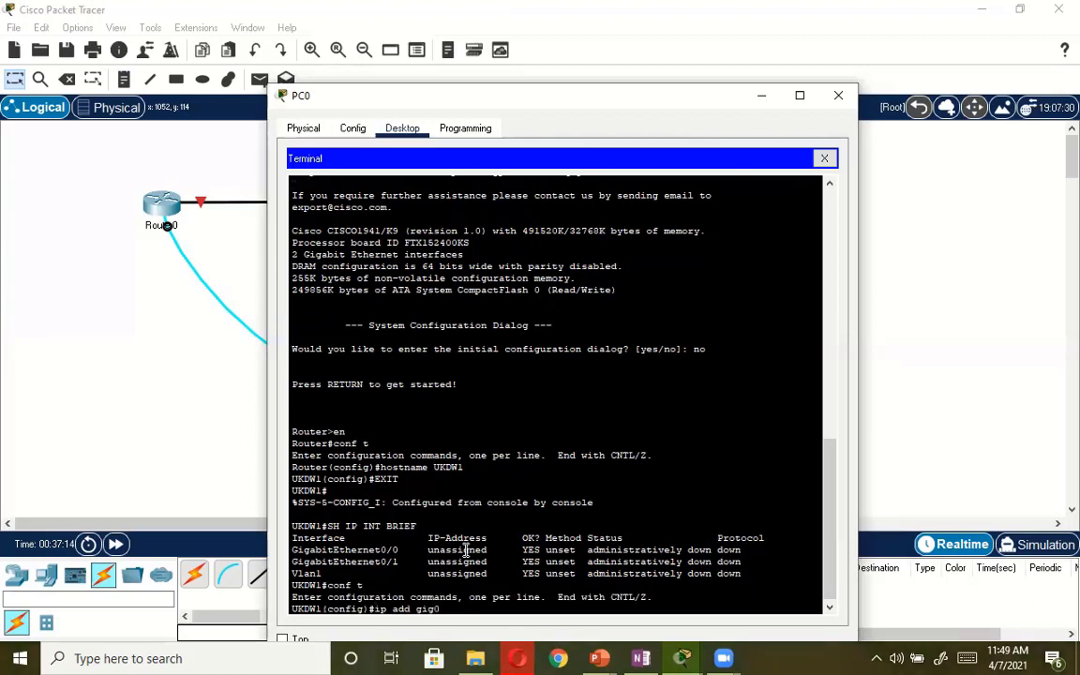
pyautogui.write('/0/0')
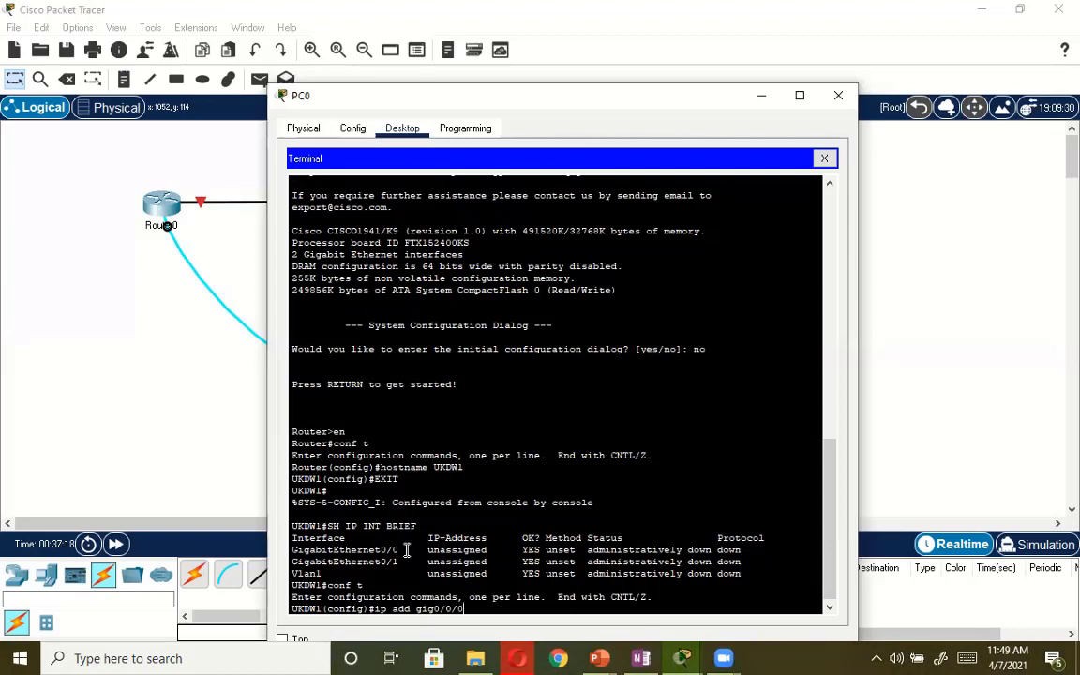
pyautogui.press('BackSpace')
pyautogui.press('BackSpace')
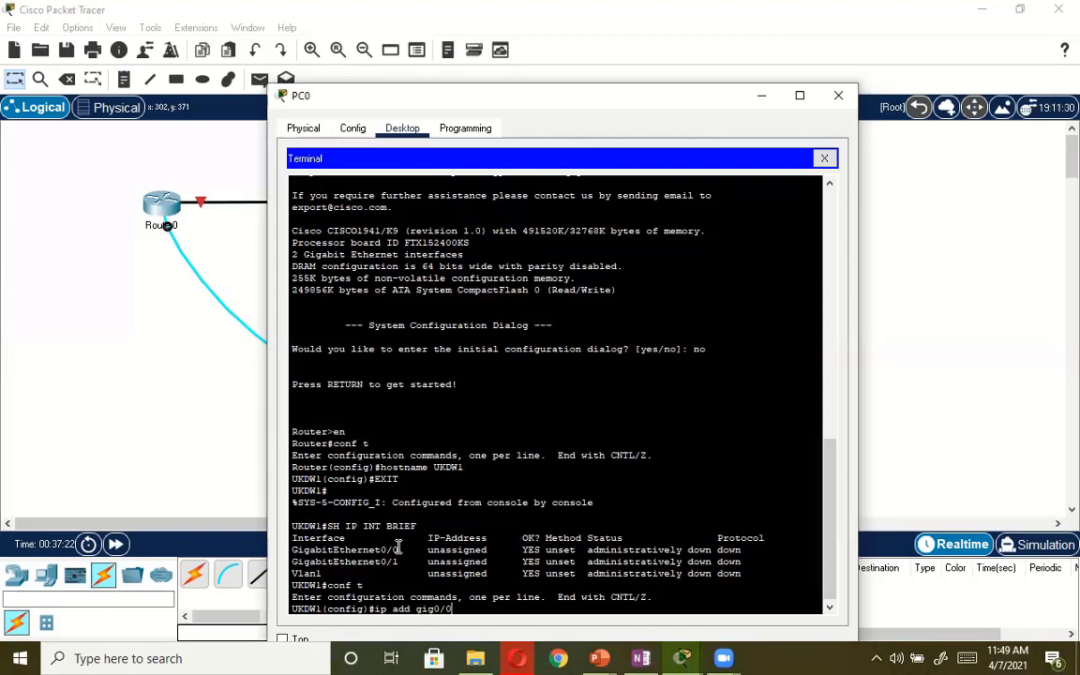
pyautogui.moveTo(398, 549); pyautogui.dragTo(379, 549)
pyautogui.click(447, 608)
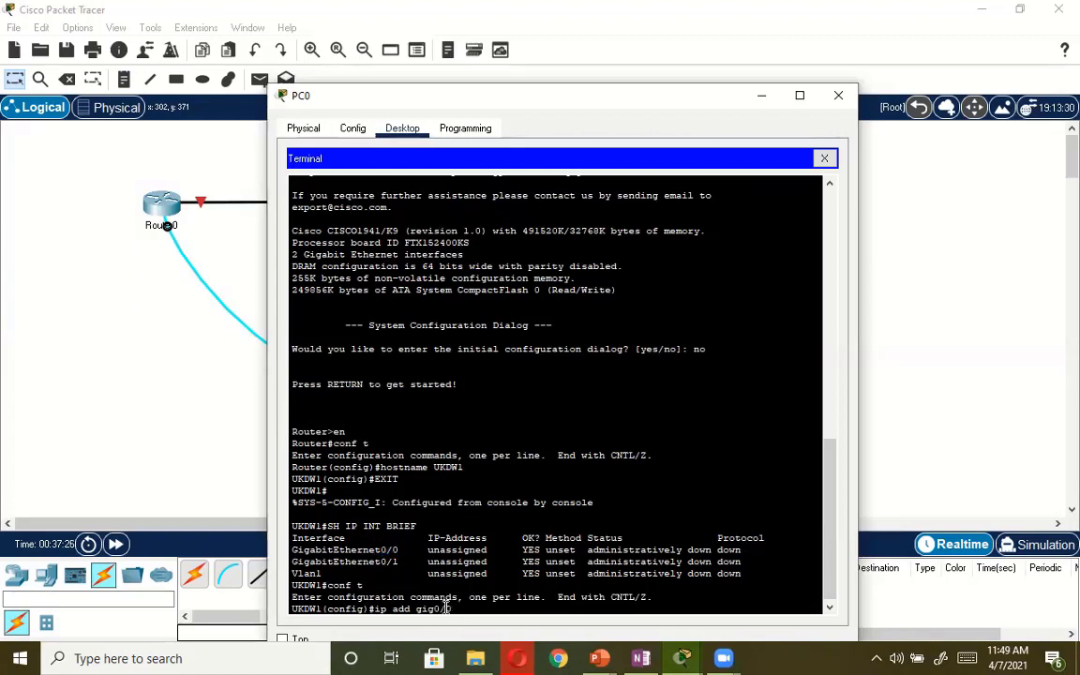
pyautogui.write('1')
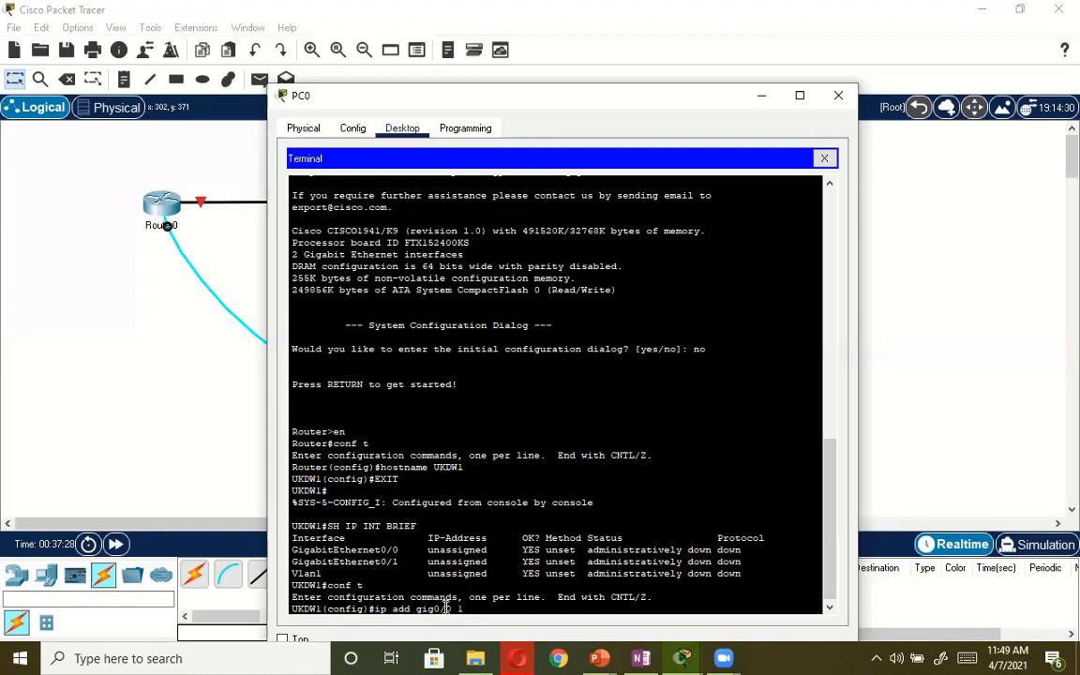
pyautogui.press('BackSpace')
pyautogui.press('BackSpace')
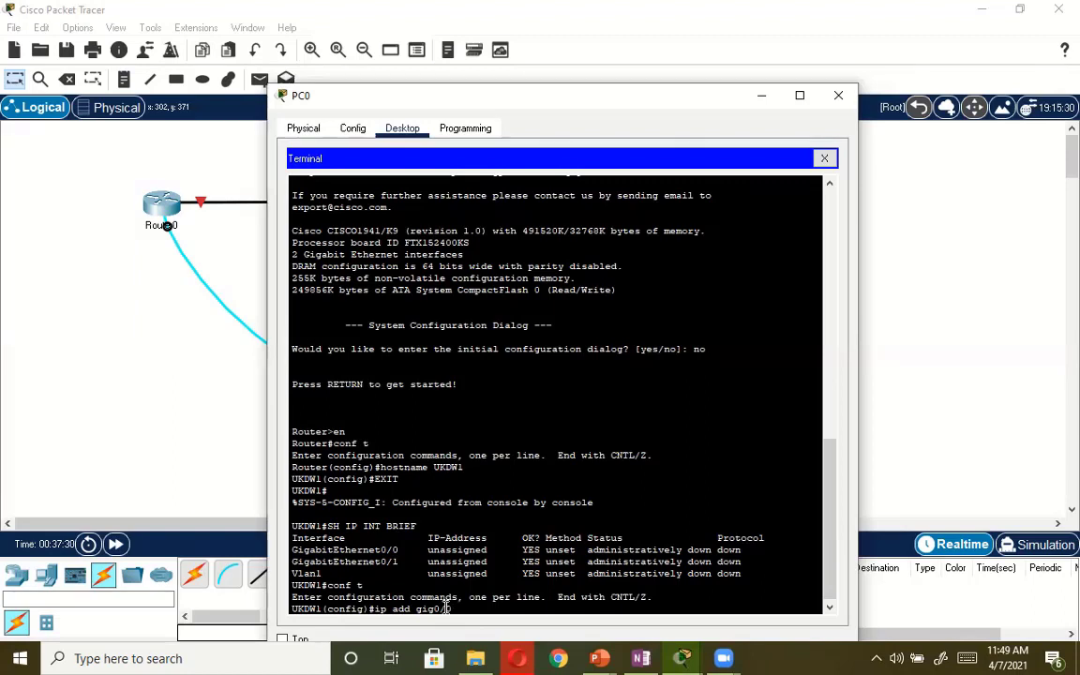
pyautogui.press('Return')
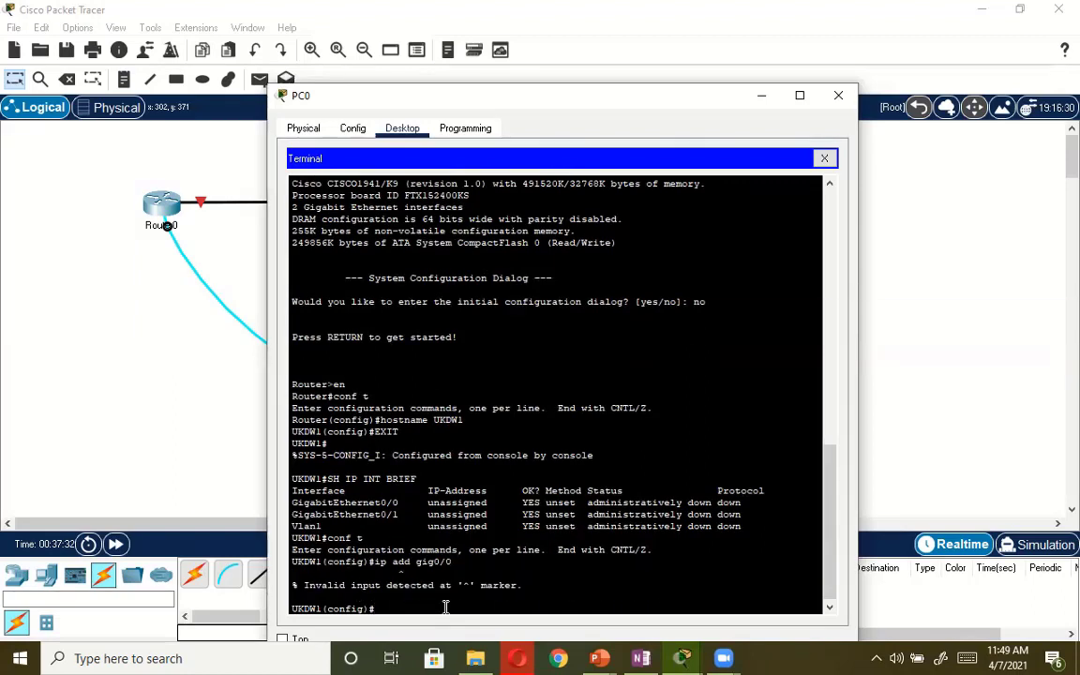
pyautogui.press('Up')
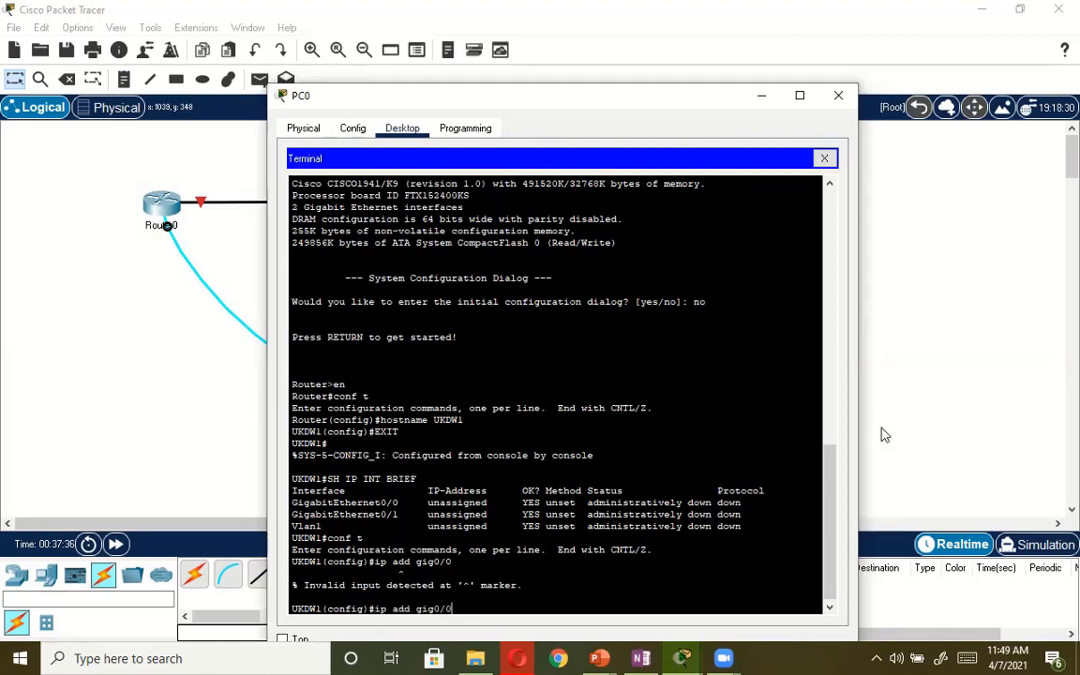
pyautogui.press('Return')
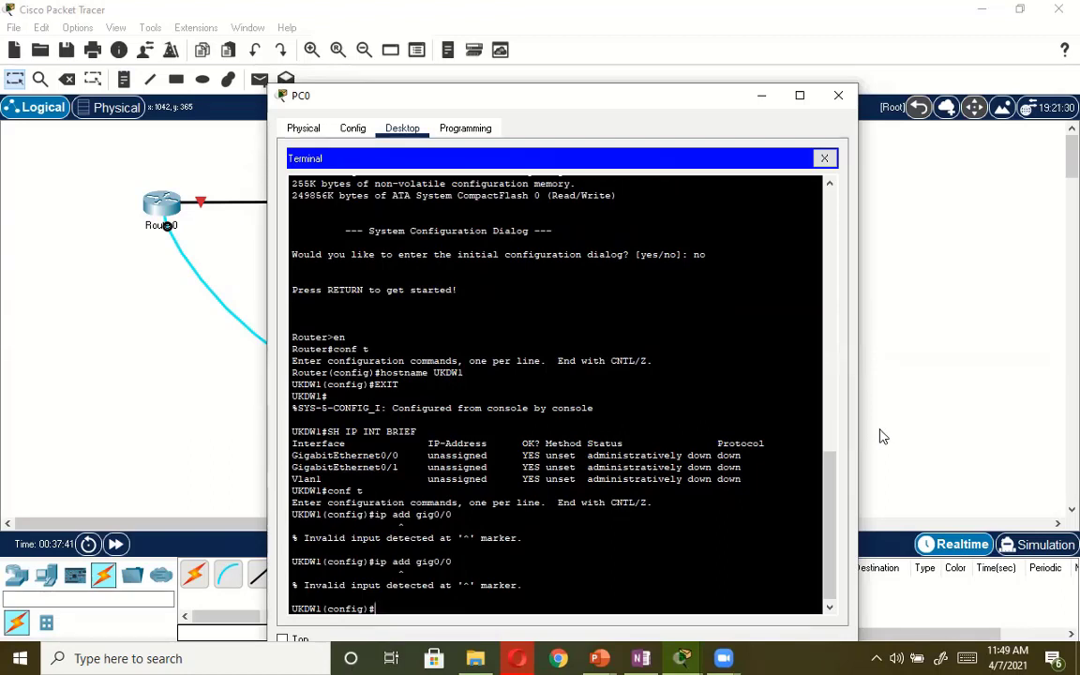
# Enter interface configuration mode for GigabitEthernet0/0 with int gig0/0.
pyautogui.write('int gig0/0')
pyautogui.press('Return')
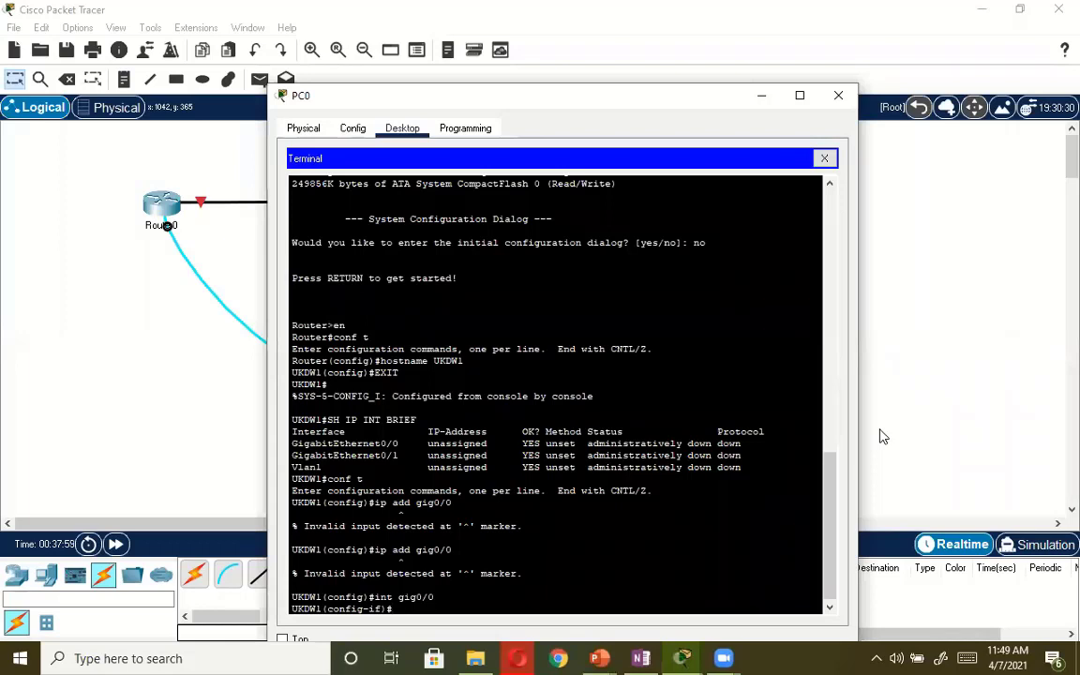
# Assign IP address 192.168.1.1 with subnet mask 255.255.255.0 to the GigabitEthernet0/0 interface.
pyautogui.write('ip add 192.168.1.1 255.2')
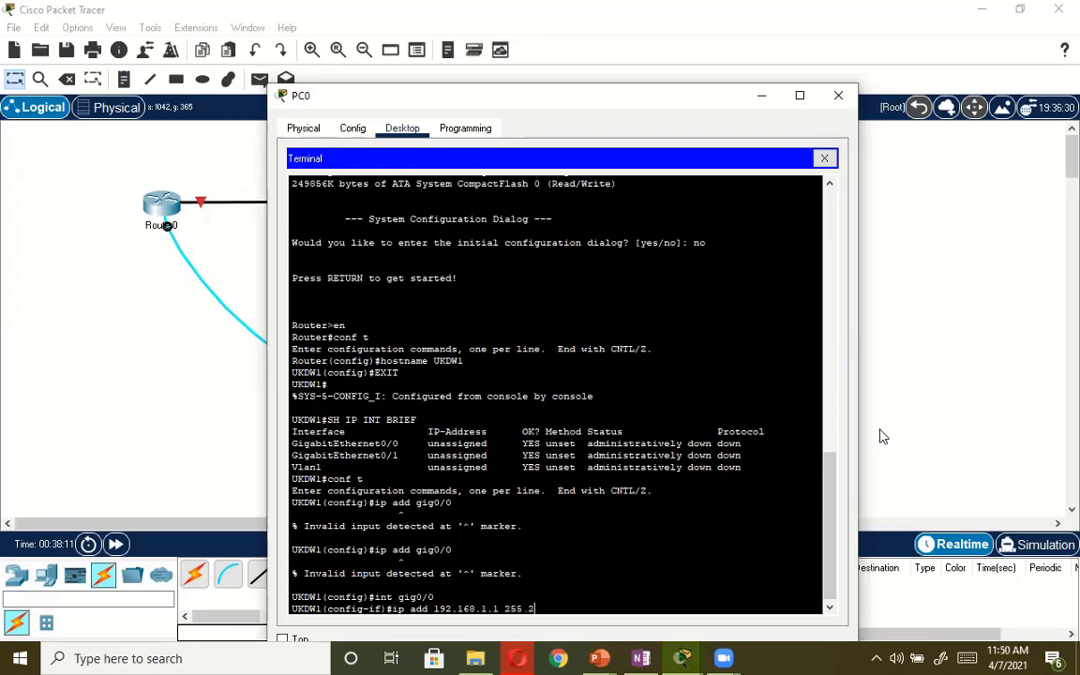
pyautogui.write('55.255')
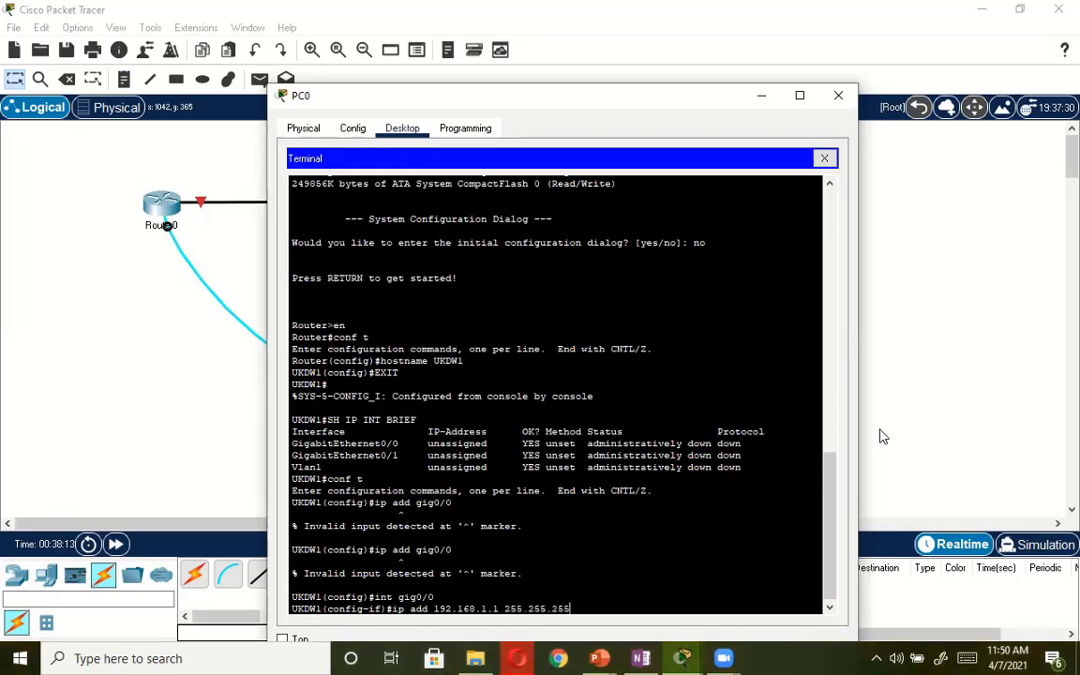
pyautogui.write('.0')
pyautogui.press('Return')
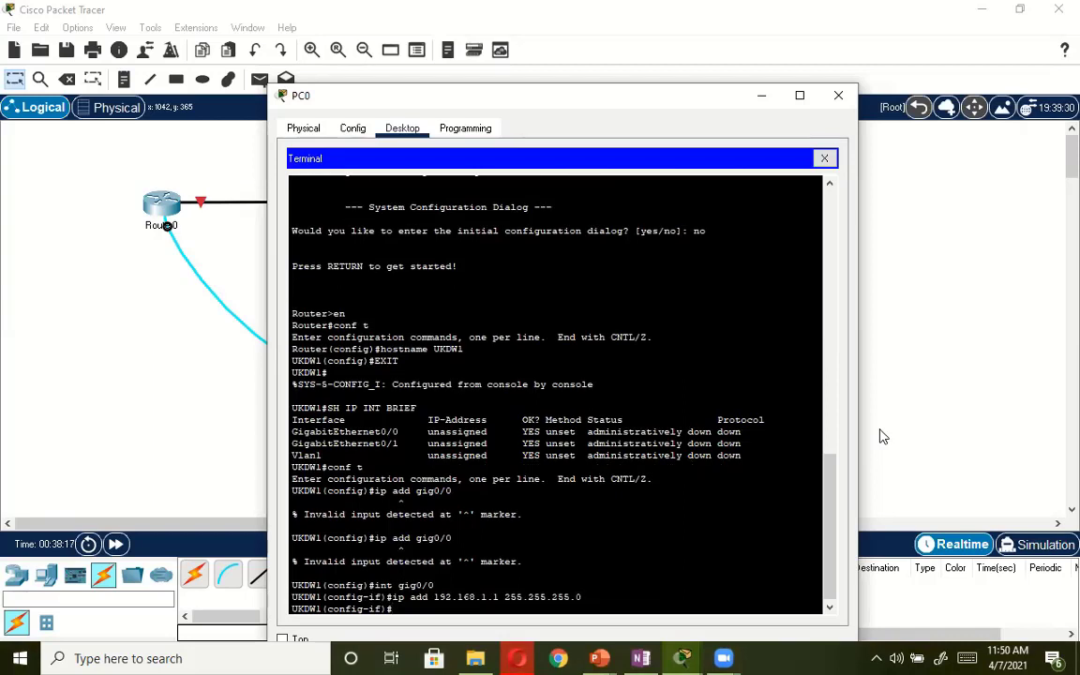
# Enable the GigabitEthernet0/0 interface with no shut.
pyautogui.write('no shut')
pyautogui.press('Return')
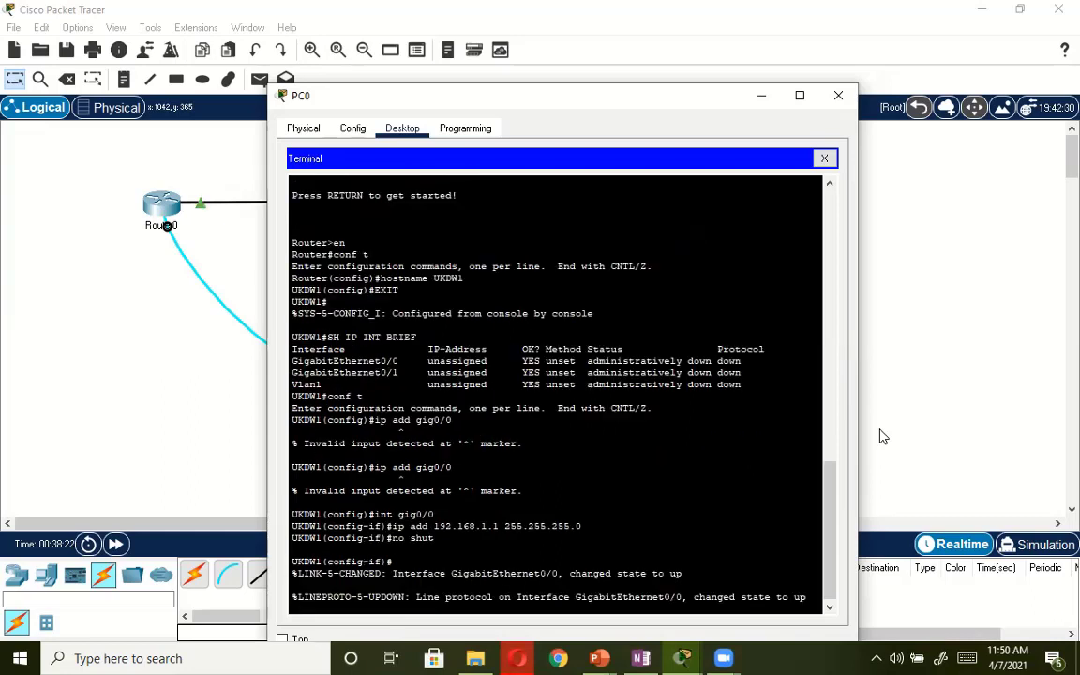
# Try to list the interface status from interface configuration mode with do shi int brief.
pyautogui.press('Return')
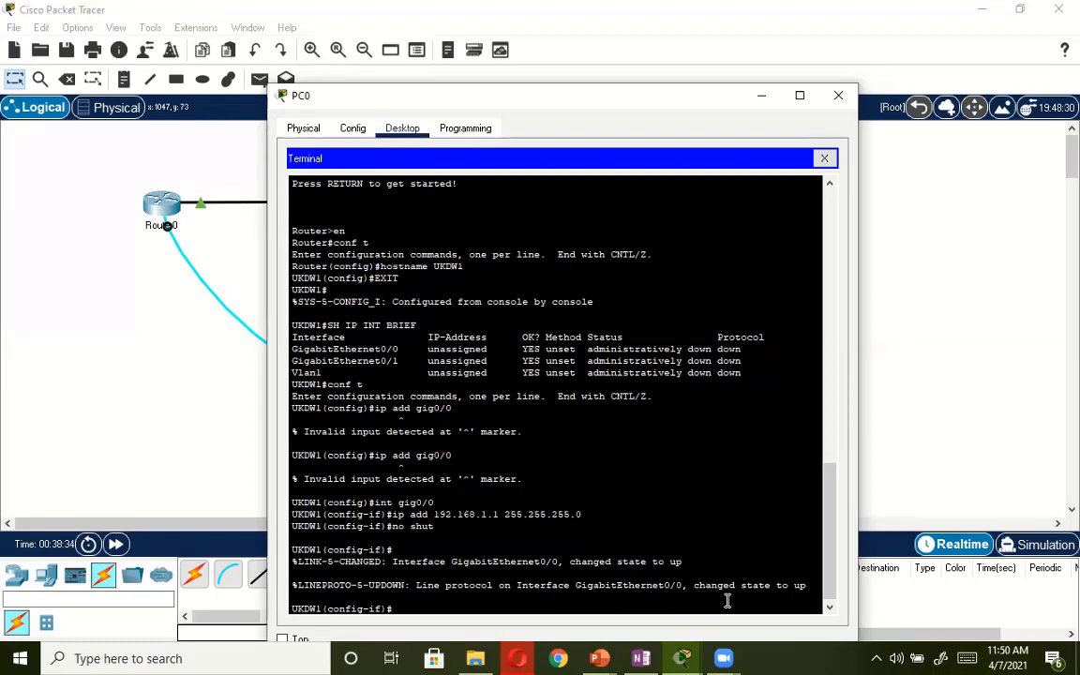
pyautogui.write('do shi int brief')
pyautogui.press('Return')
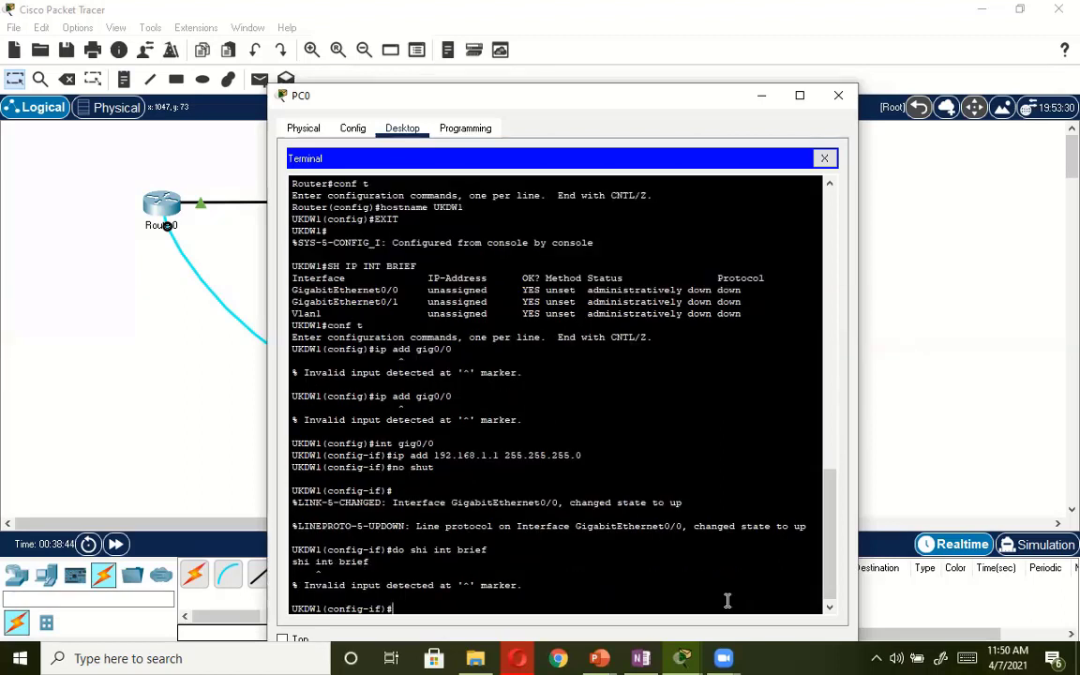
# Display the router's interface summary from configuration mode with do show ip int brief.
pyautogui.write('do sho w ip int brief')
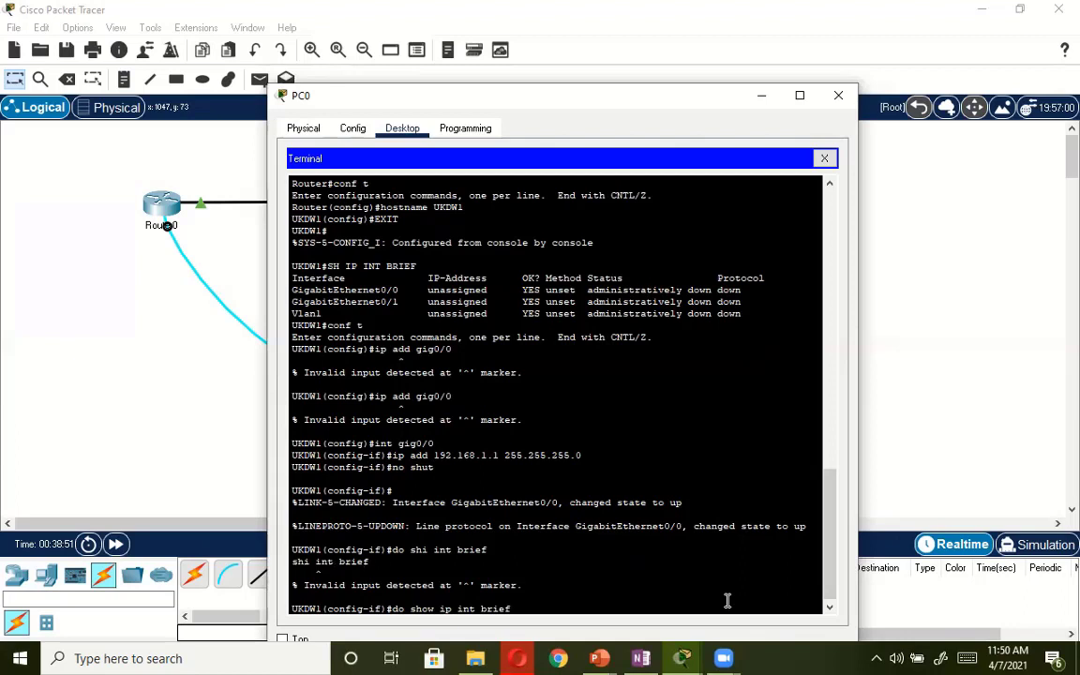
pyautogui.press('Return')
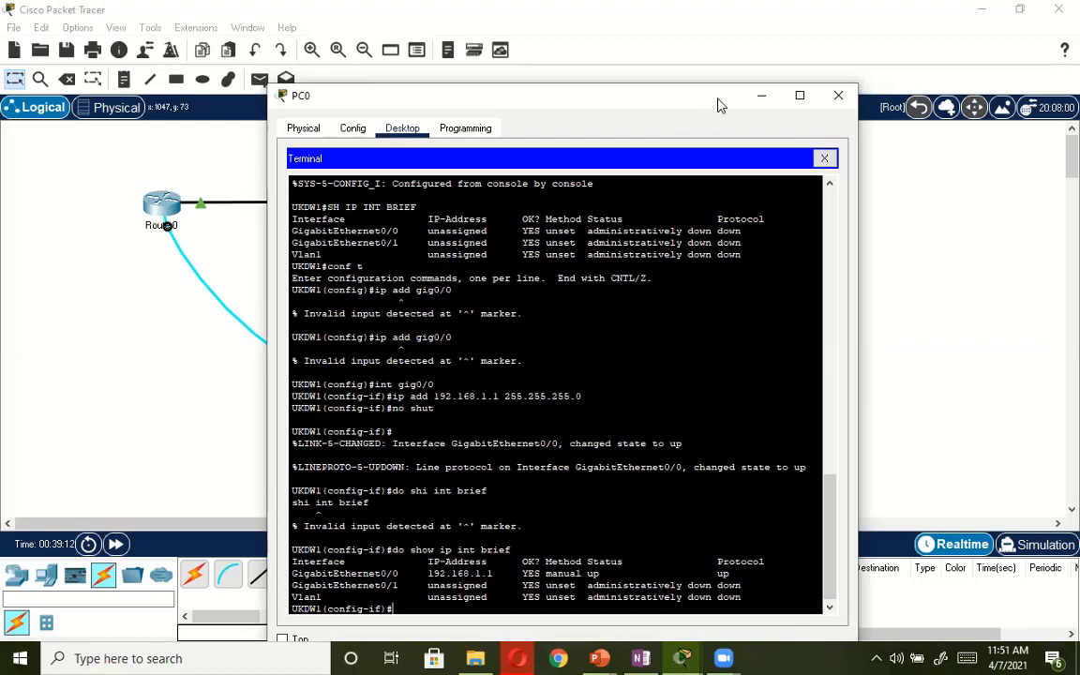
# Reposition the PC0 window so that Router0 and its links on the workspace are uncovered.
pyautogui.moveTo(720, 105); pyautogui.dragTo(902, 77)
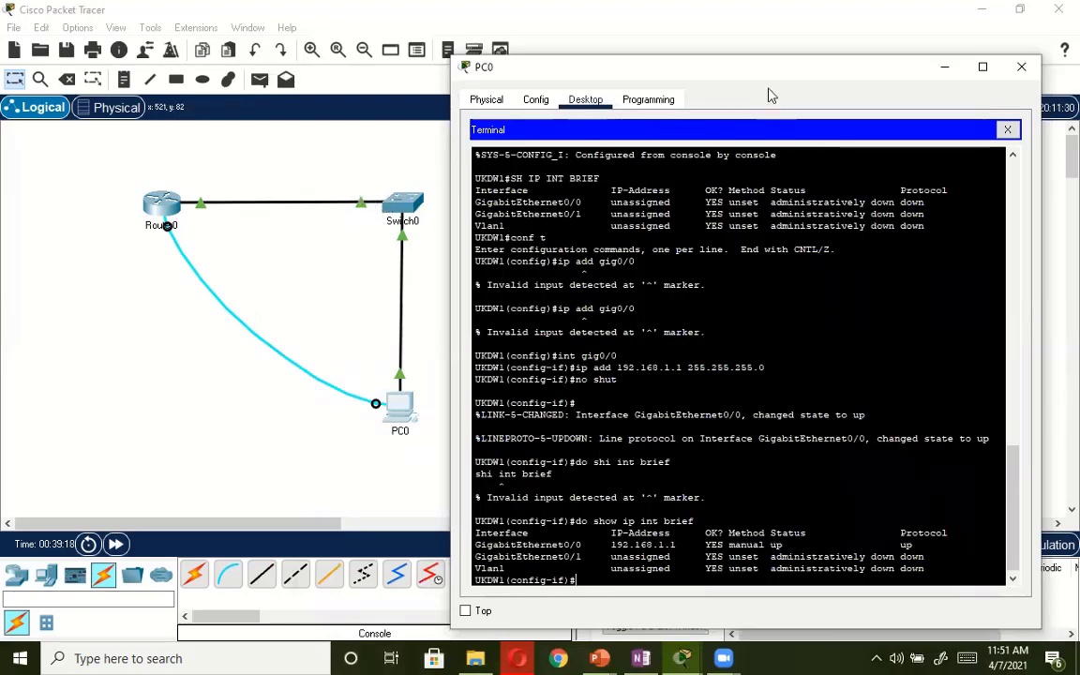
pyautogui.moveTo(768, 73)
pyautogui.mouseDown()
pyautogui.moveTo(636, 62)
pyautogui.moveTo(691, 20)
pyautogui.mouseUp()
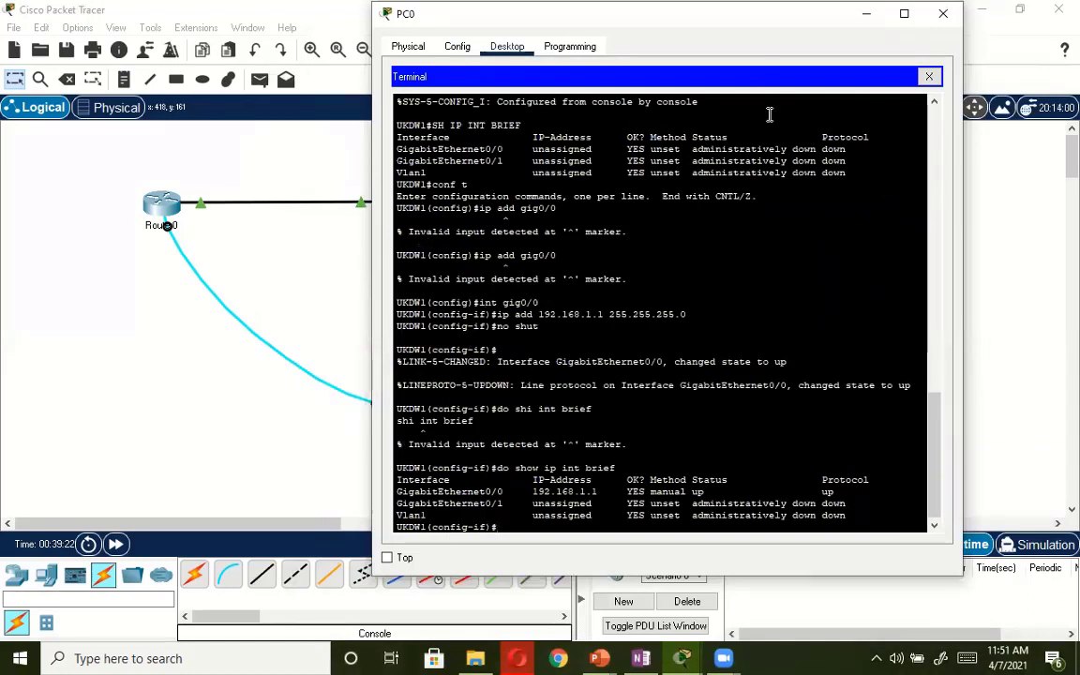
pyautogui.moveTo(691, 13); pyautogui.dragTo(728, 12)
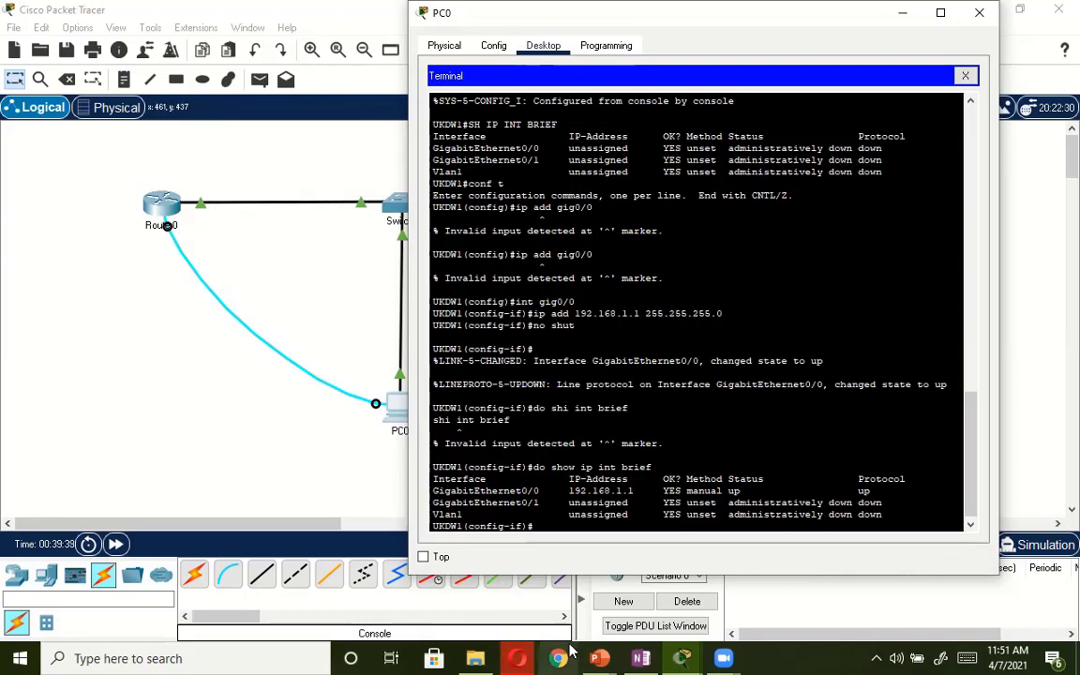
# Exit interface configuration mode and enter line configuration mode with line vty 0.
pyautogui.write('exi')
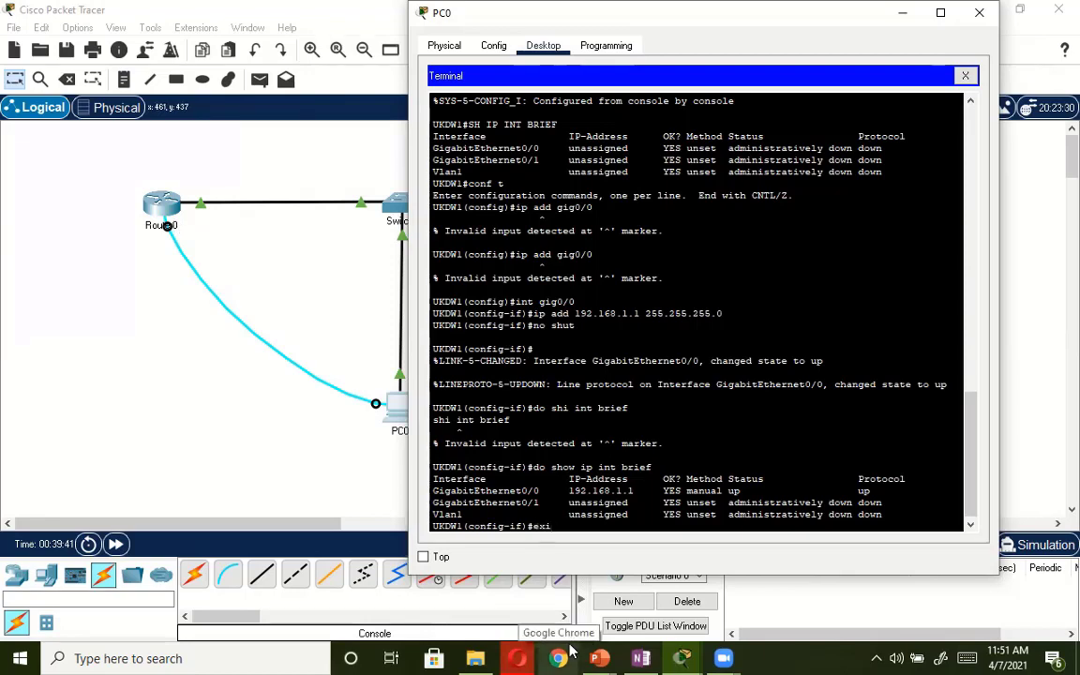
pyautogui.write('t')
pyautogui.press('Return')
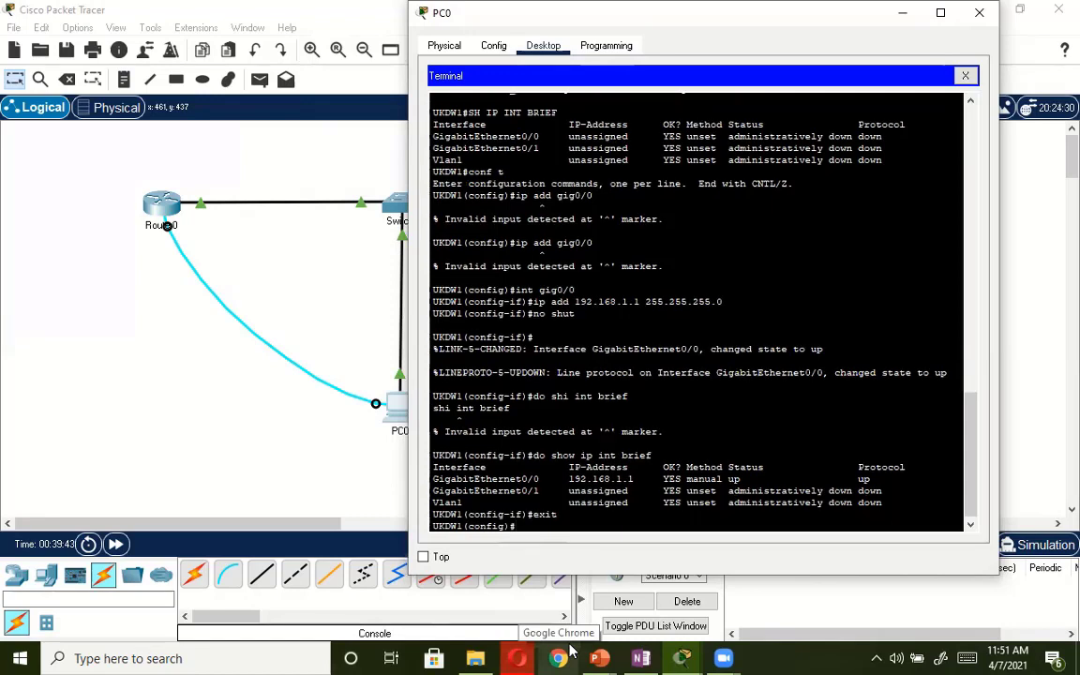
pyautogui.write('line')
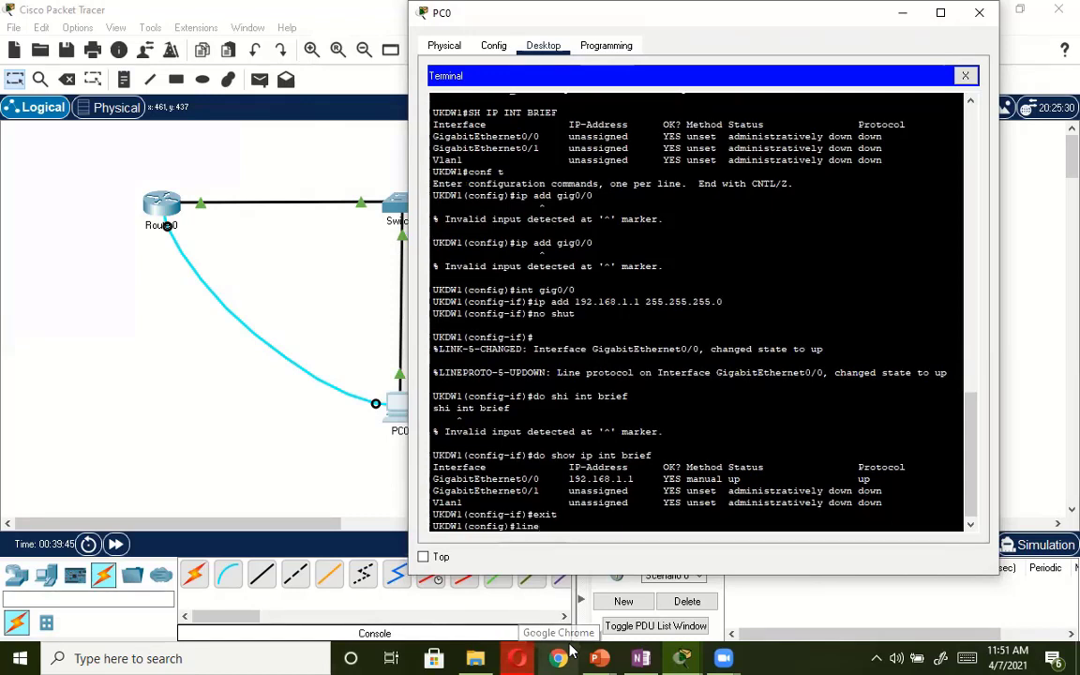
pyautogui.write(' vty')
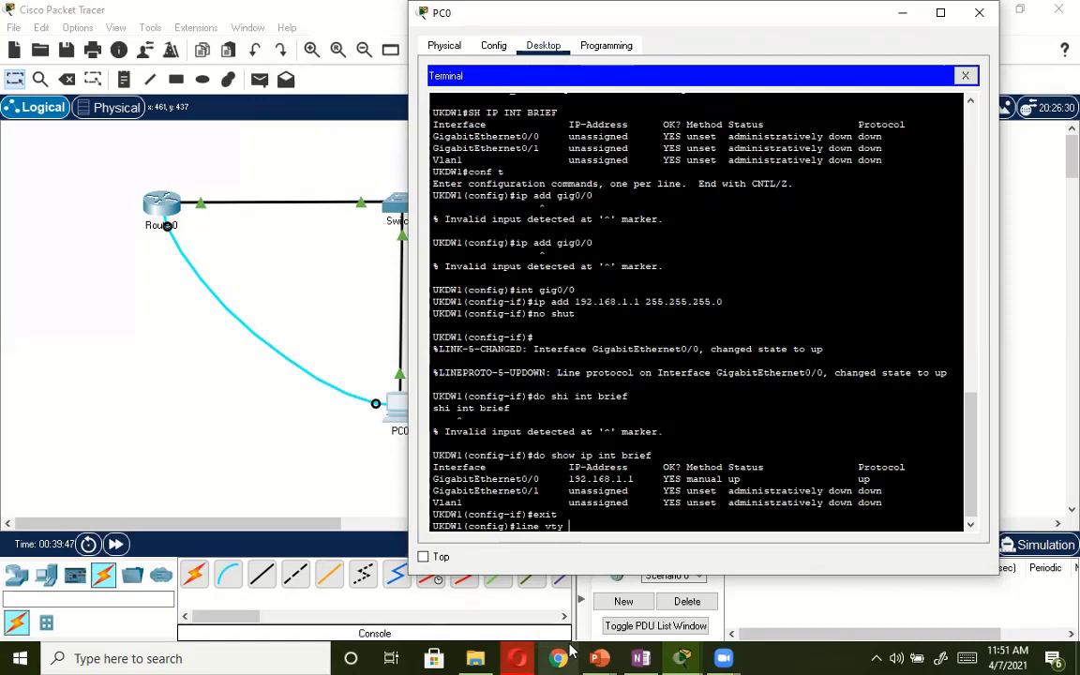
pyautogui.write(' 0-')
pyautogui.press('BackSpace')
pyautogui.write('4')
pyautogui.press('BackSpace')
pyautogui.press('BackSpace')
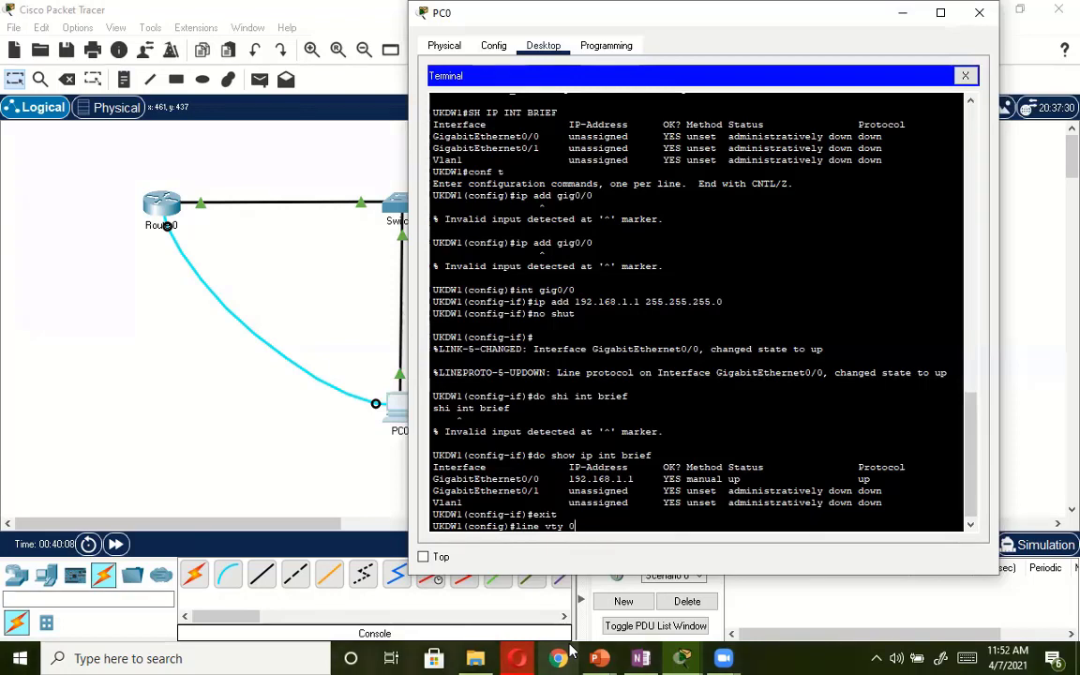
pyautogui.press('Return')
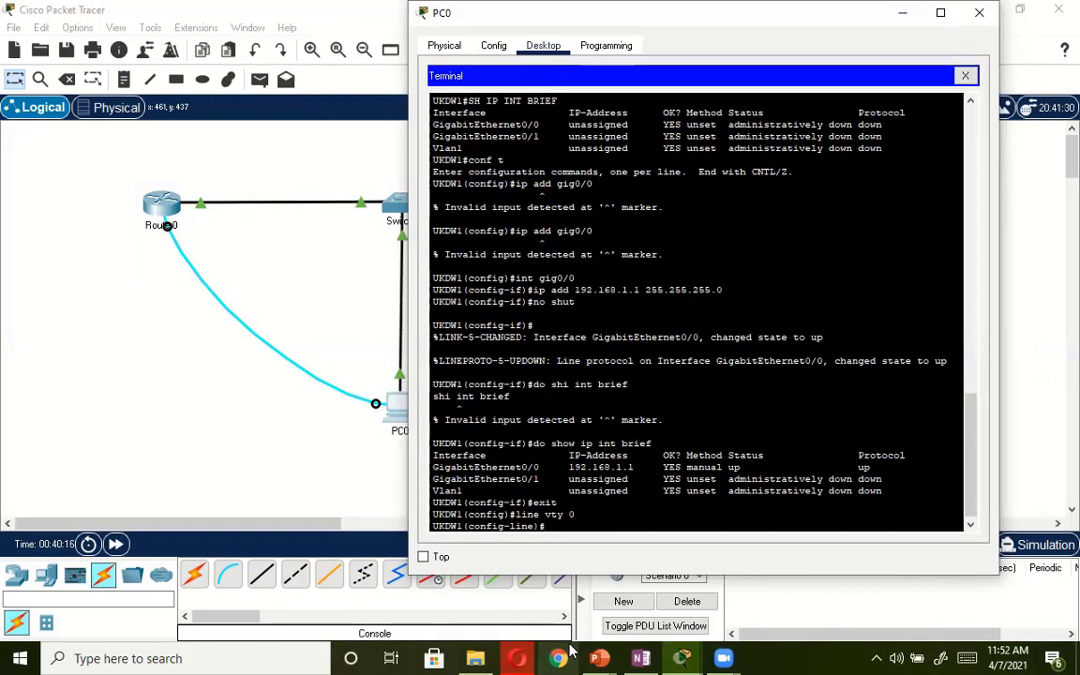
# Set the vty line password with the pass command and require password authentication with login.
pyautogui.write('pass rahasi')
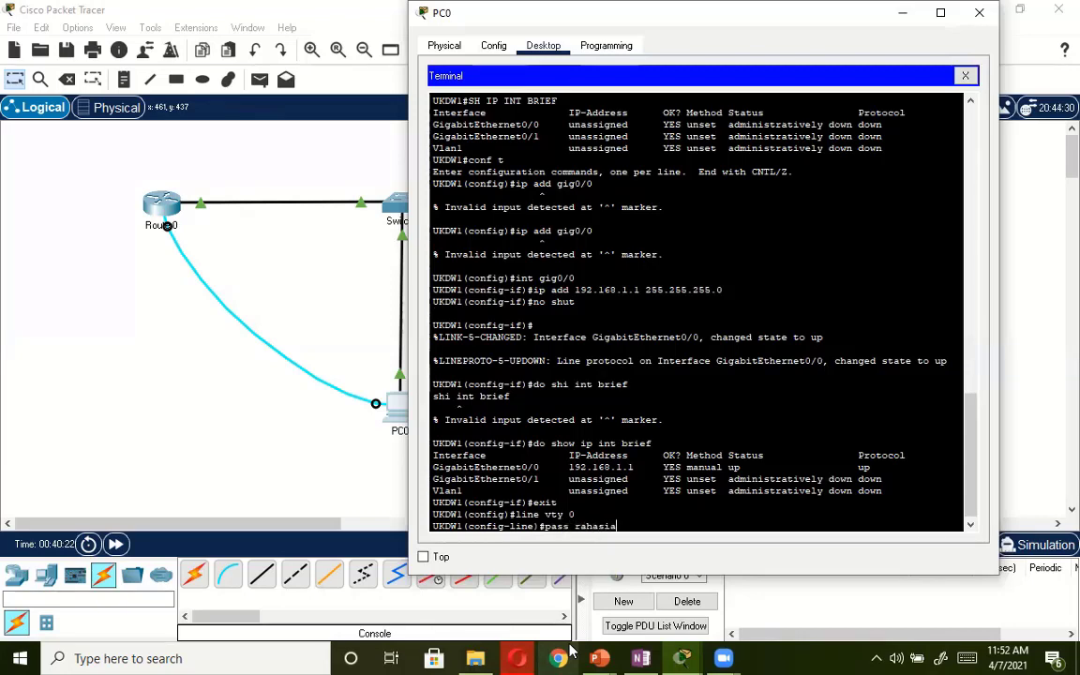
pyautogui.write('a')
pyautogui.press('Return')
pyautogui.write('lo')
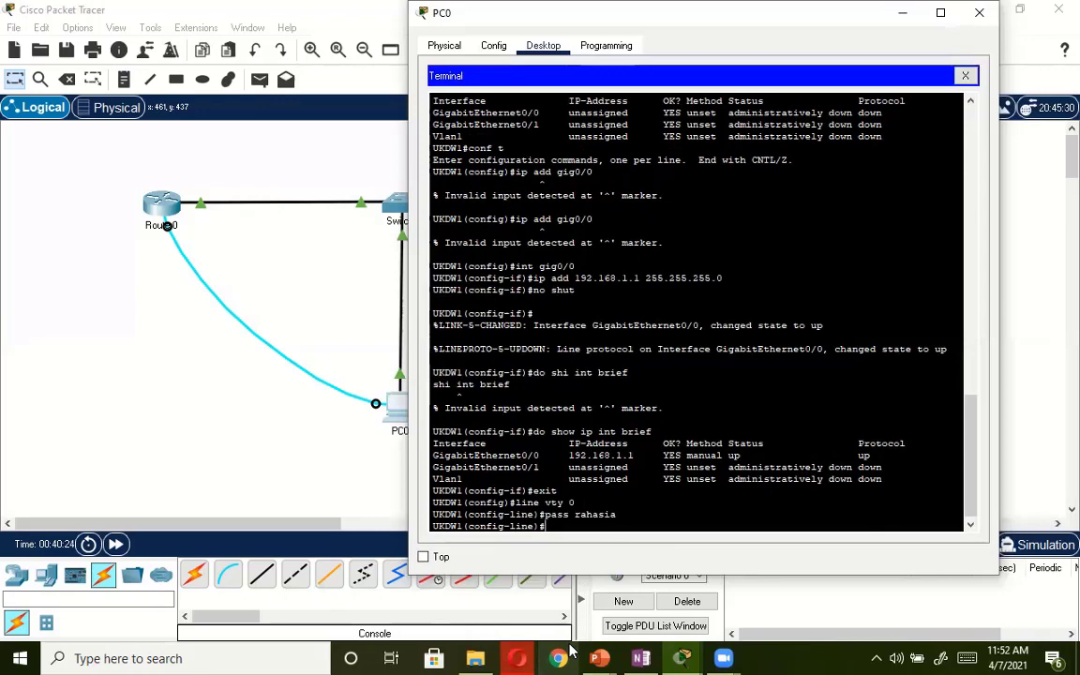
pyautogui.write('gin')
pyautogui.press('Return')
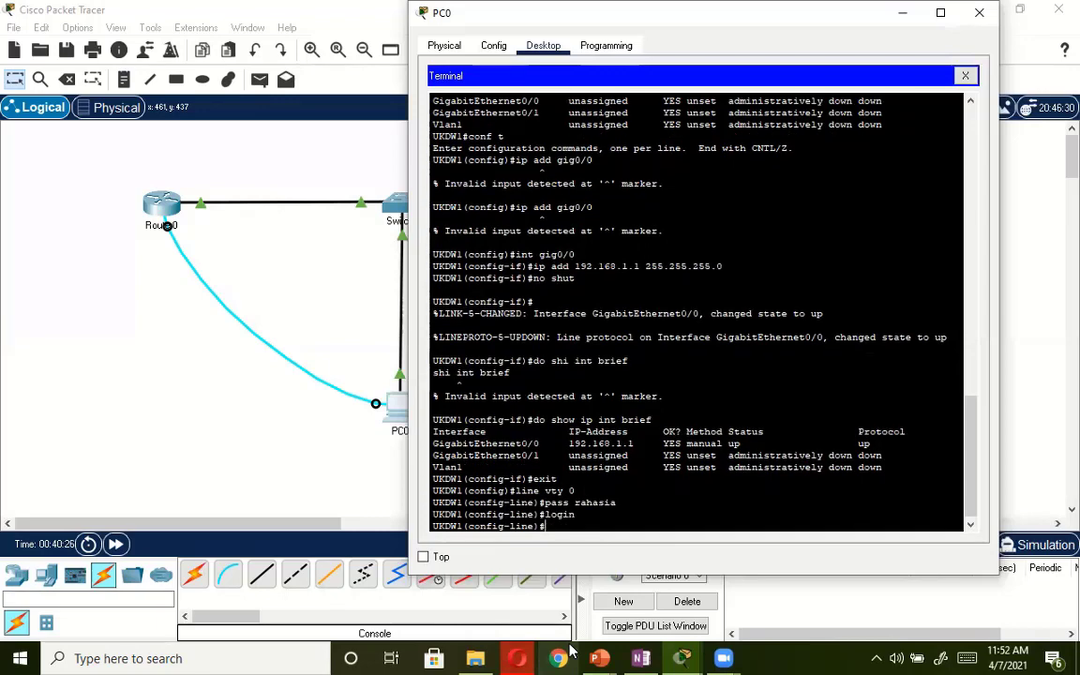
# Exit line configuration mode and close PC0's terminal and device window.
pyautogui.write('exit')
pyautogui.press('Return')
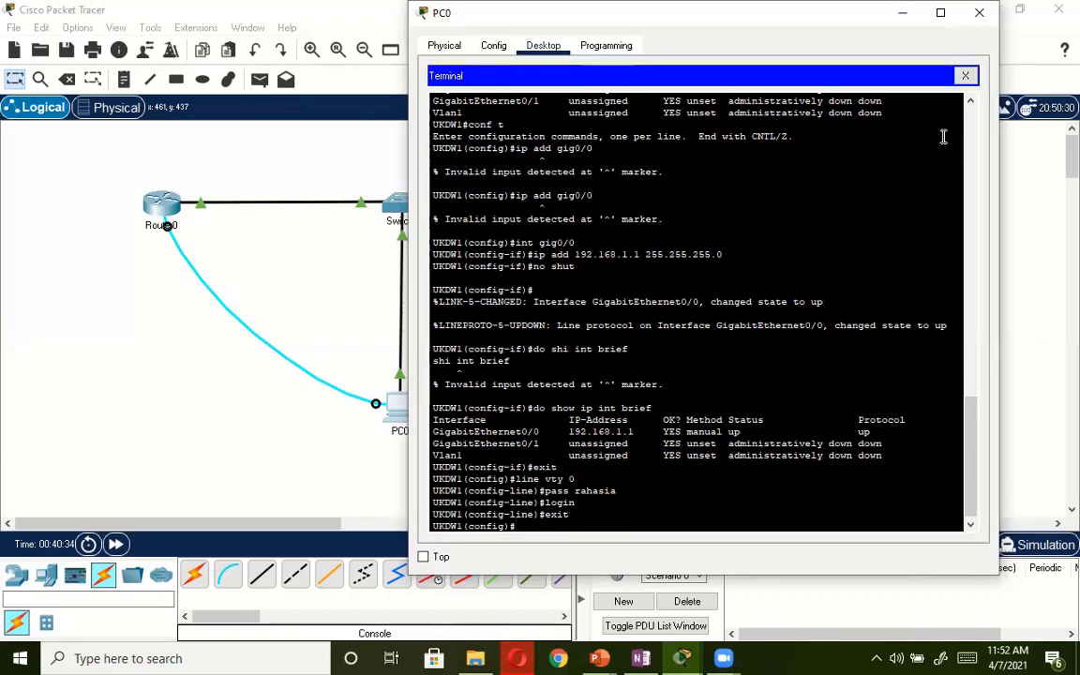
pyautogui.click(965, 76)
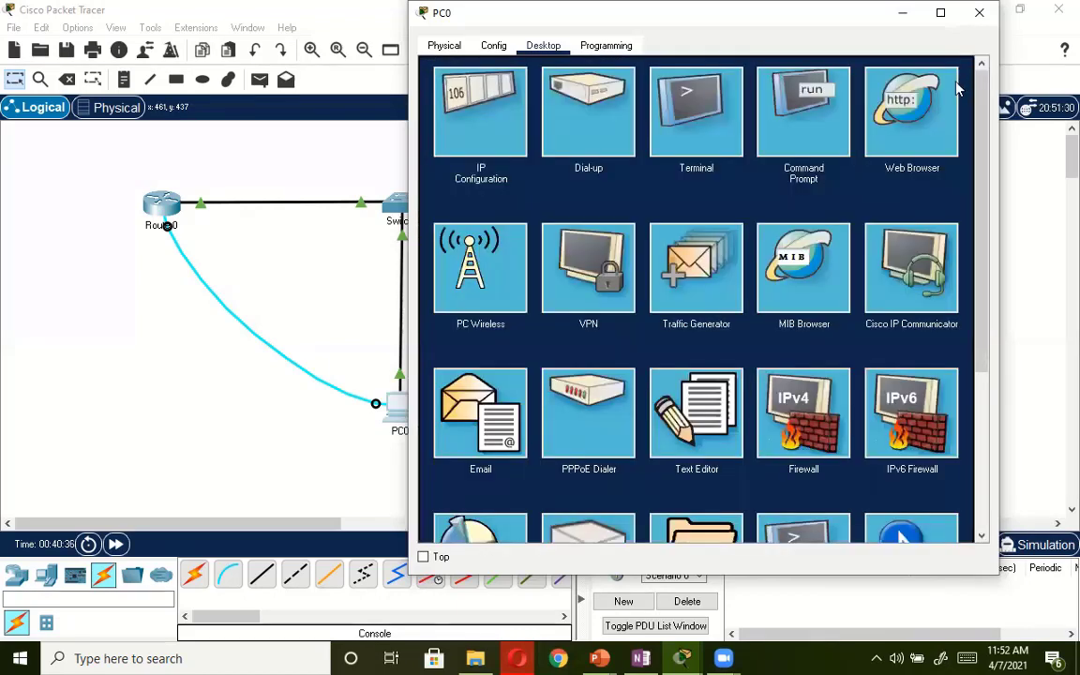
pyautogui.click(980, 15)
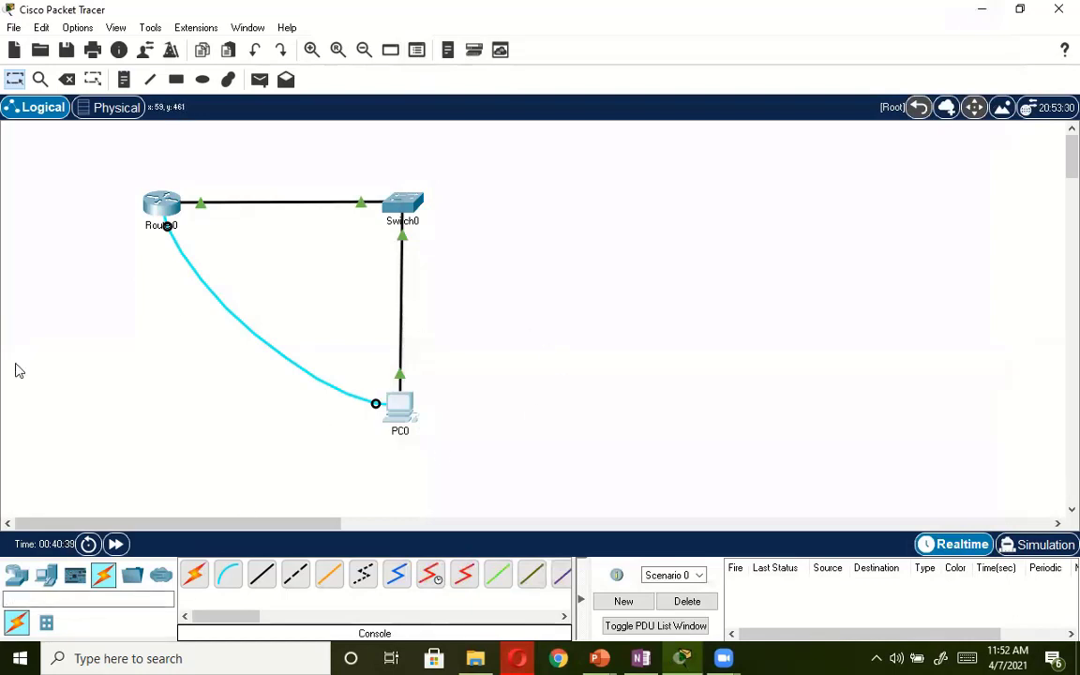
# Delete the console cable between Router0 and PC0, leaving PC0 itself in the topology.
pyautogui.click(65, 78)
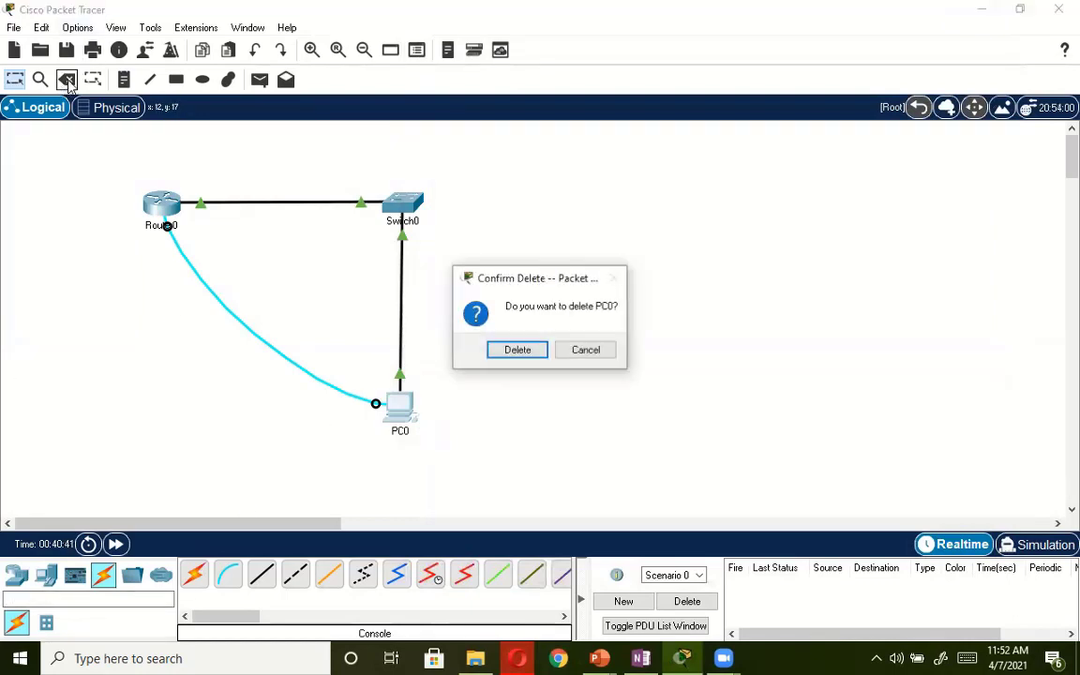
pyautogui.click(589, 354)
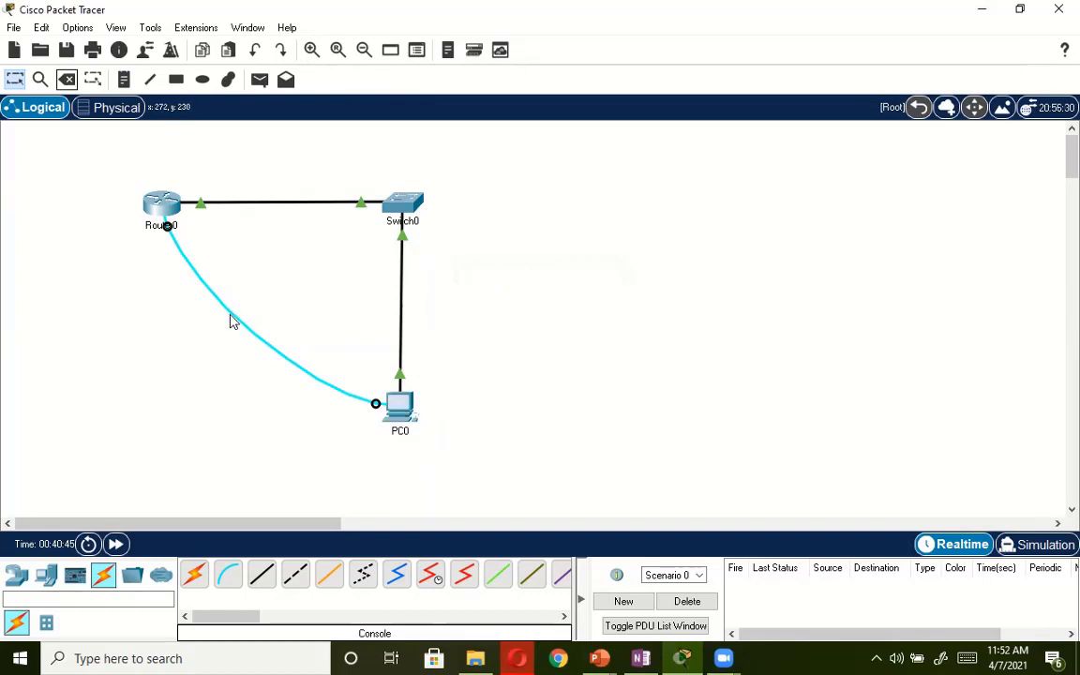
pyautogui.click(66, 80)
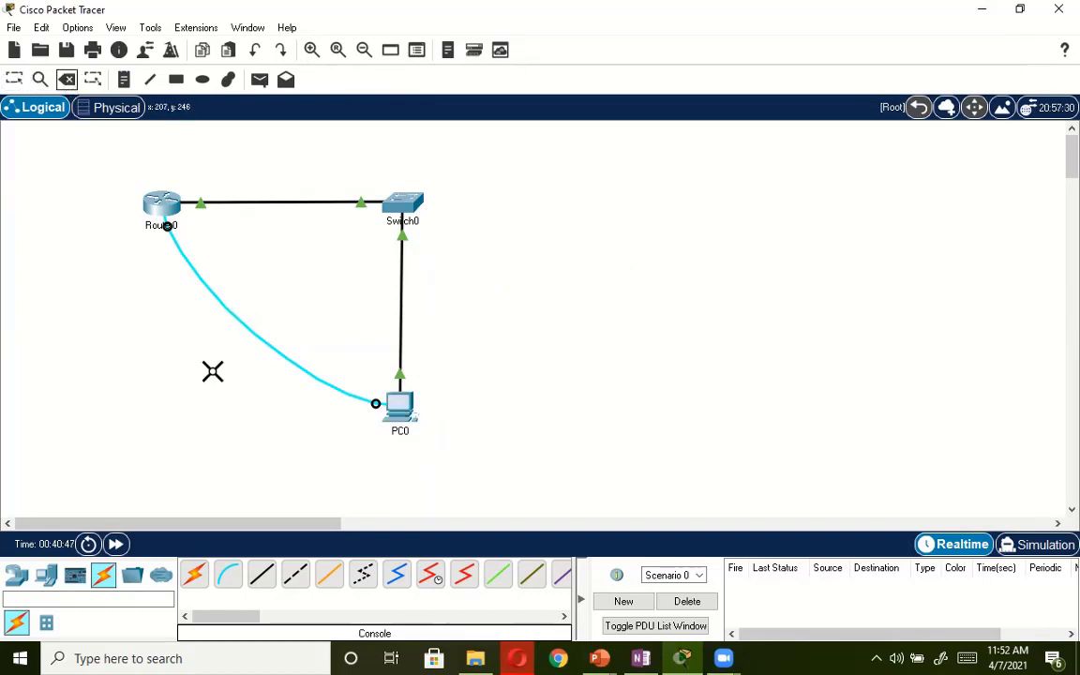
pyautogui.click(249, 329)
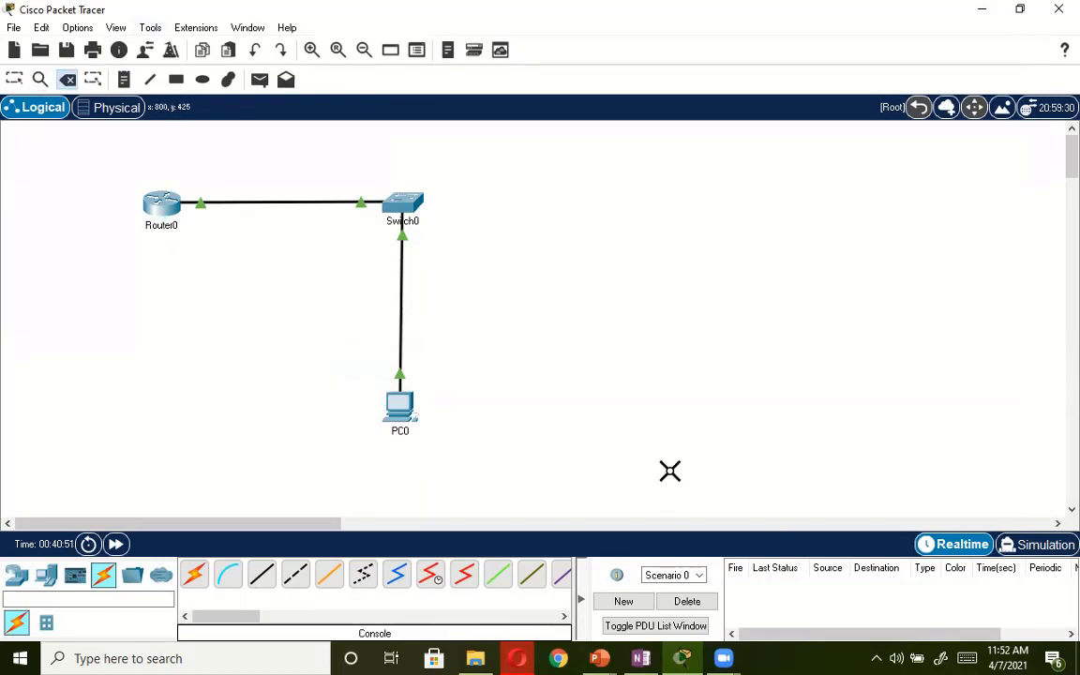
pyautogui.press('Escape')
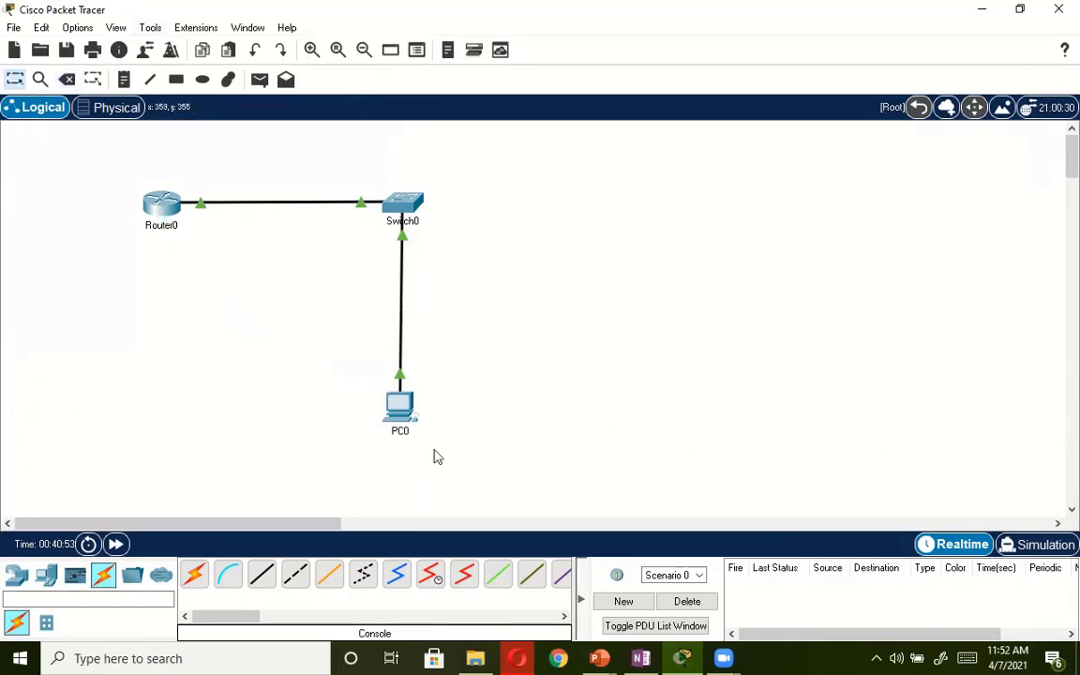
# Reopen PC0, close its PPPoE Dialer and open the Command Prompt.
pyautogui.click(394, 413)
pyautogui.click(393, 414)
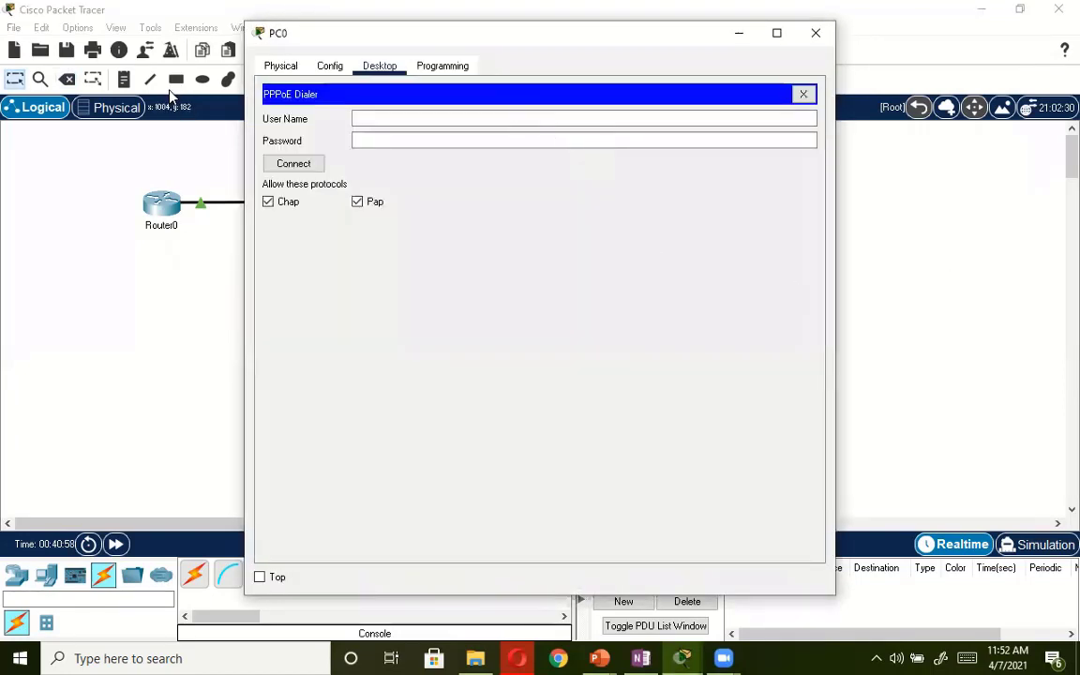
pyautogui.moveTo(335, 38); pyautogui.dragTo(449, 141)
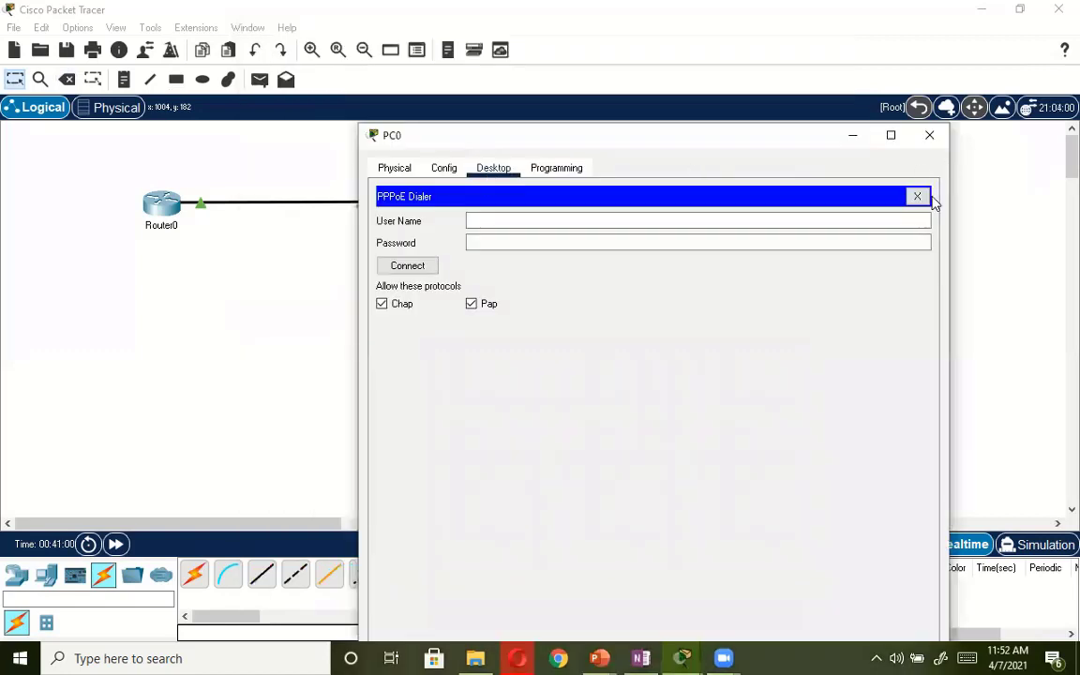
pyautogui.click(917, 199)
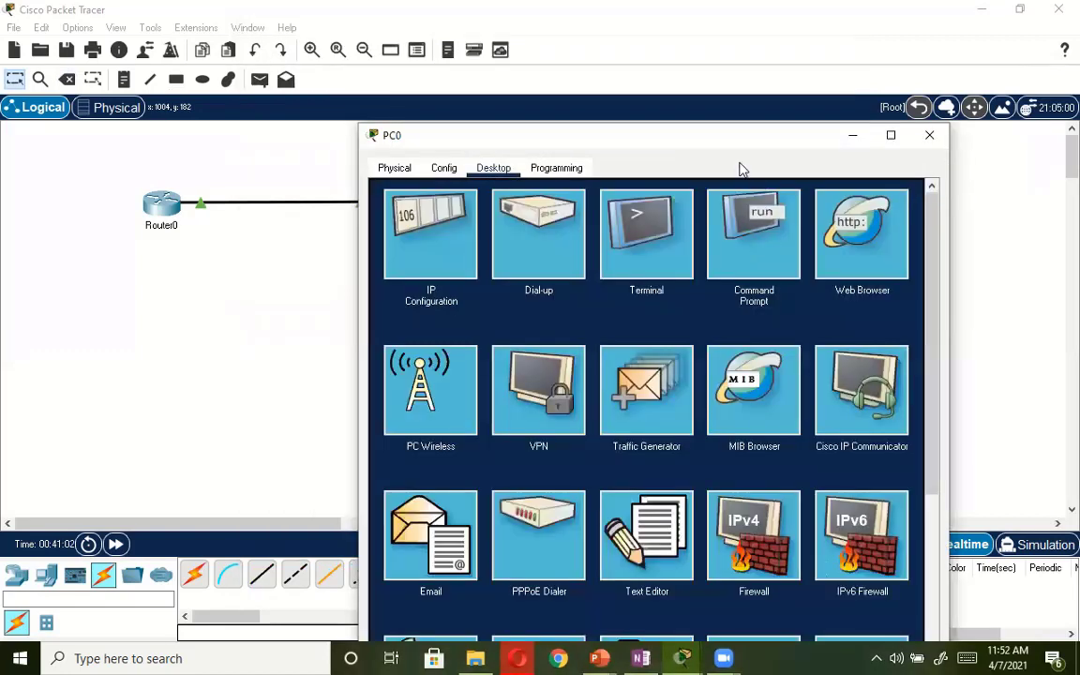
pyautogui.moveTo(733, 126); pyautogui.dragTo(879, 132)
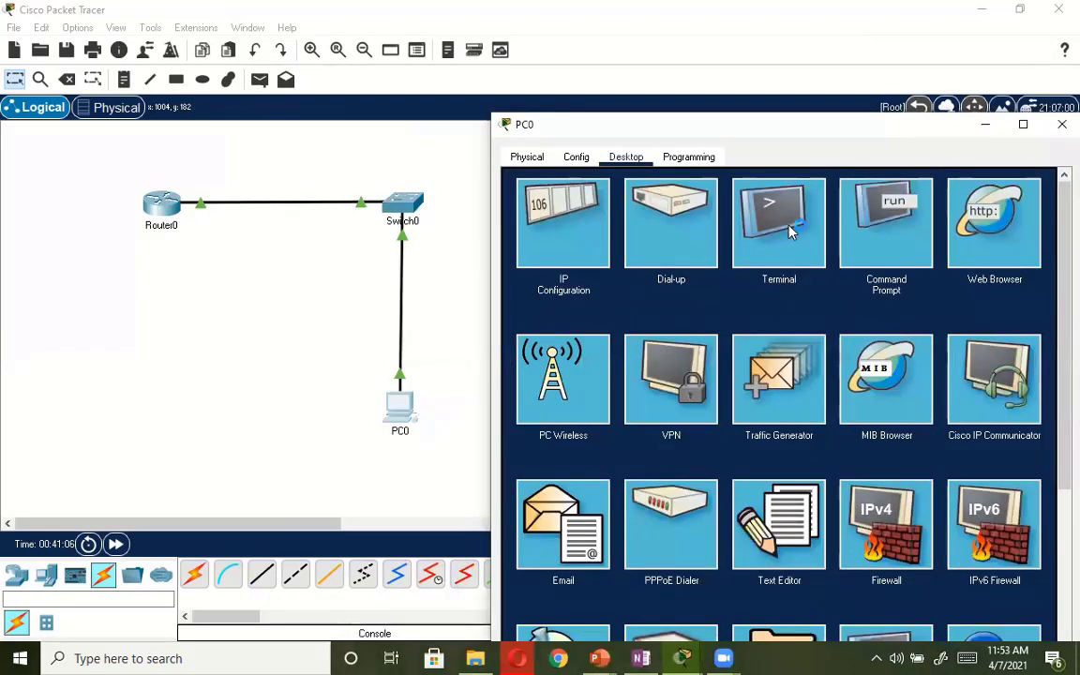
pyautogui.click(882, 232)
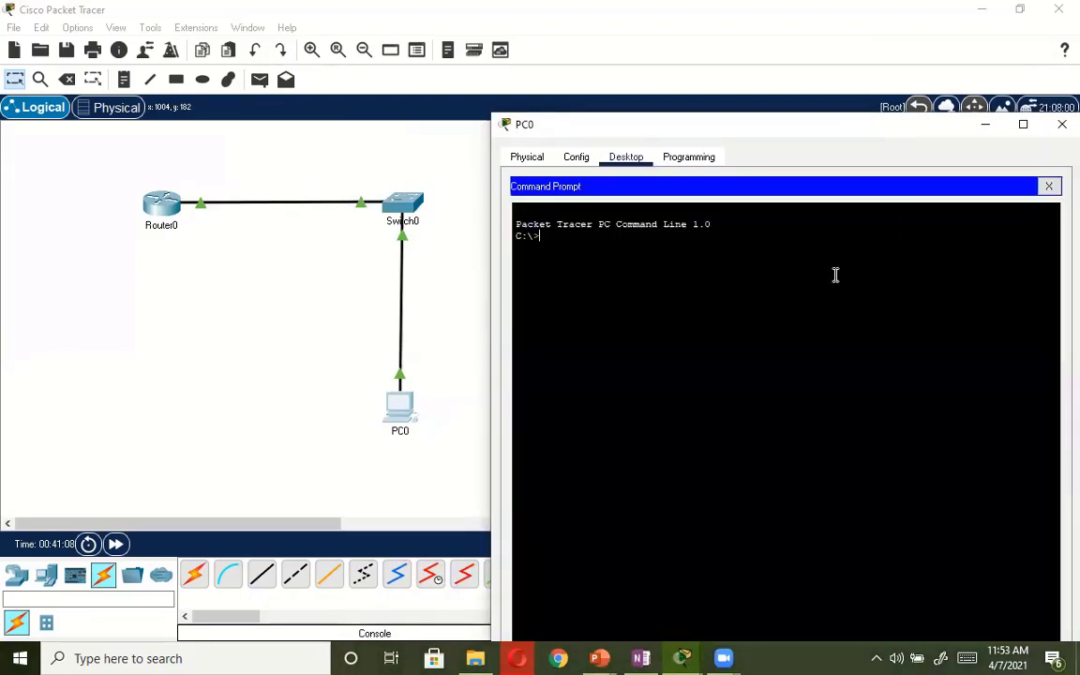
# Display the IP settings of all PC0 connections with ipconfig.
pyautogui.write('ipconfig')
pyautogui.press('Return')
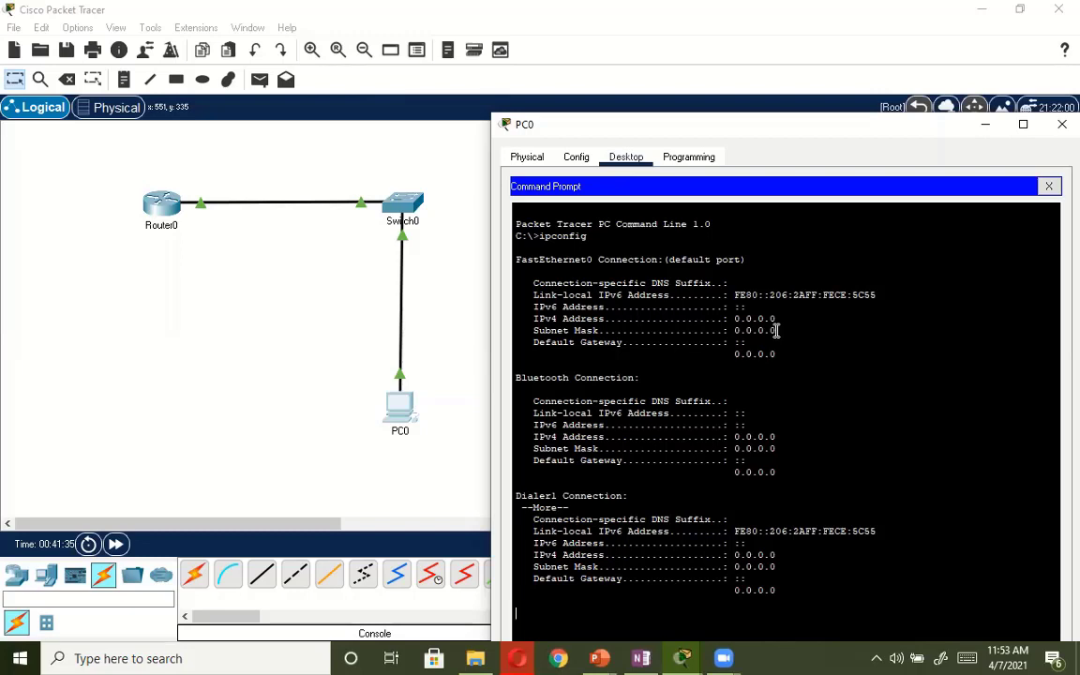
pyautogui.click(607, 589)
pyautogui.press('Return')
# Ping the router at 192.168.1.1 from PC0 and close the Command Prompt.
pyautogui.write('ping 192.16')
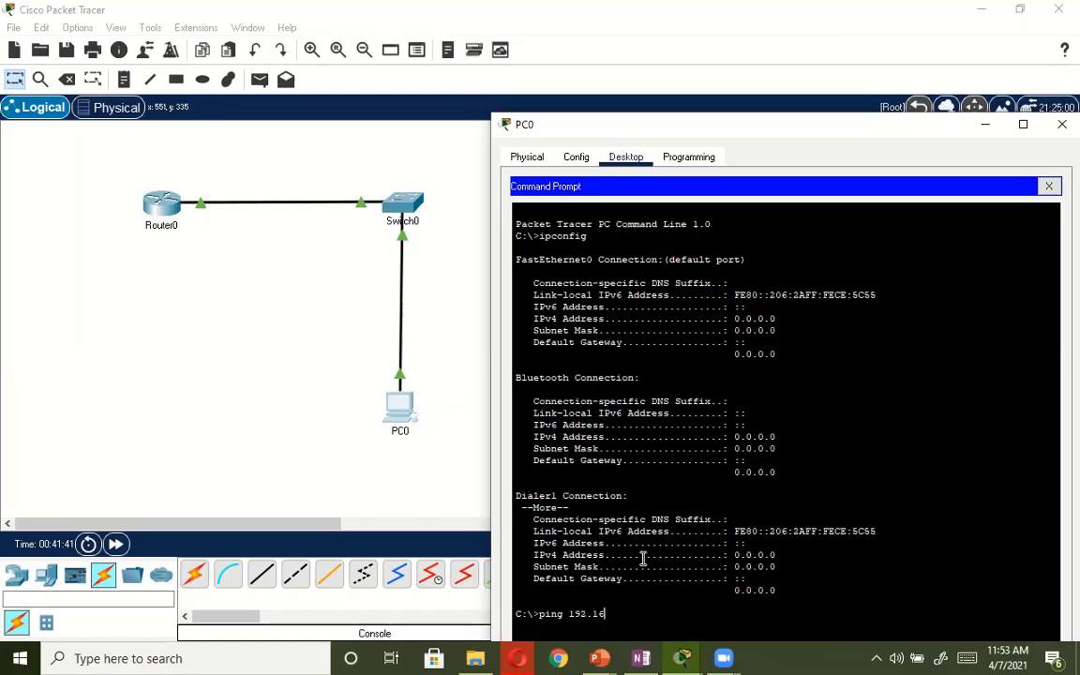
pyautogui.write('8.1.1')
pyautogui.press('Return')
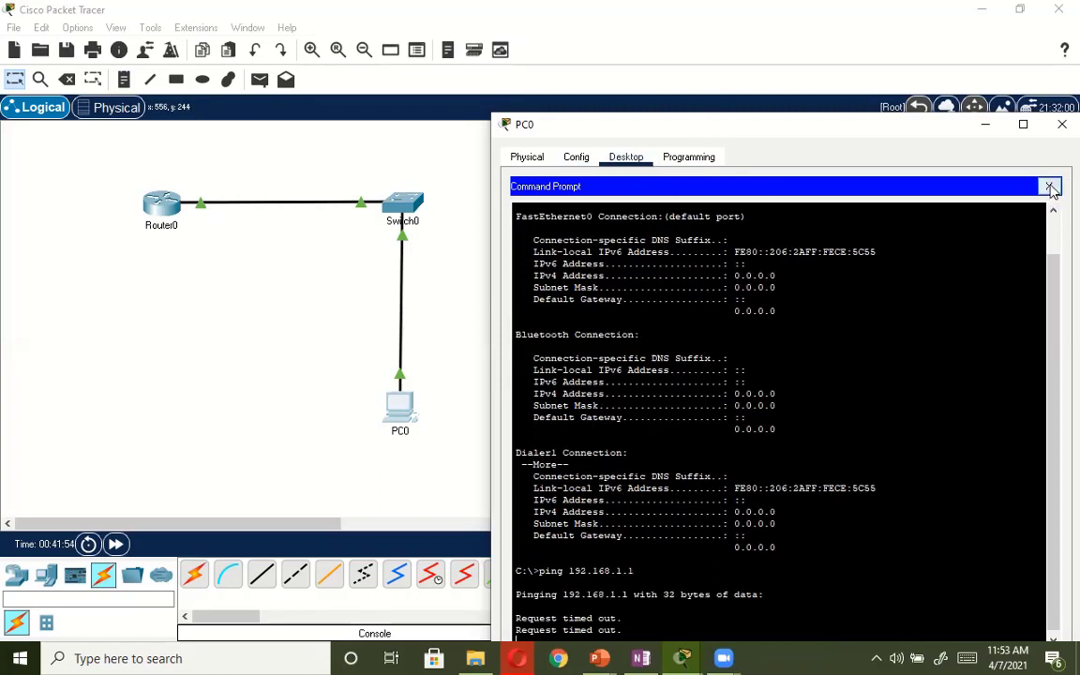
pyautogui.click(1049, 186)
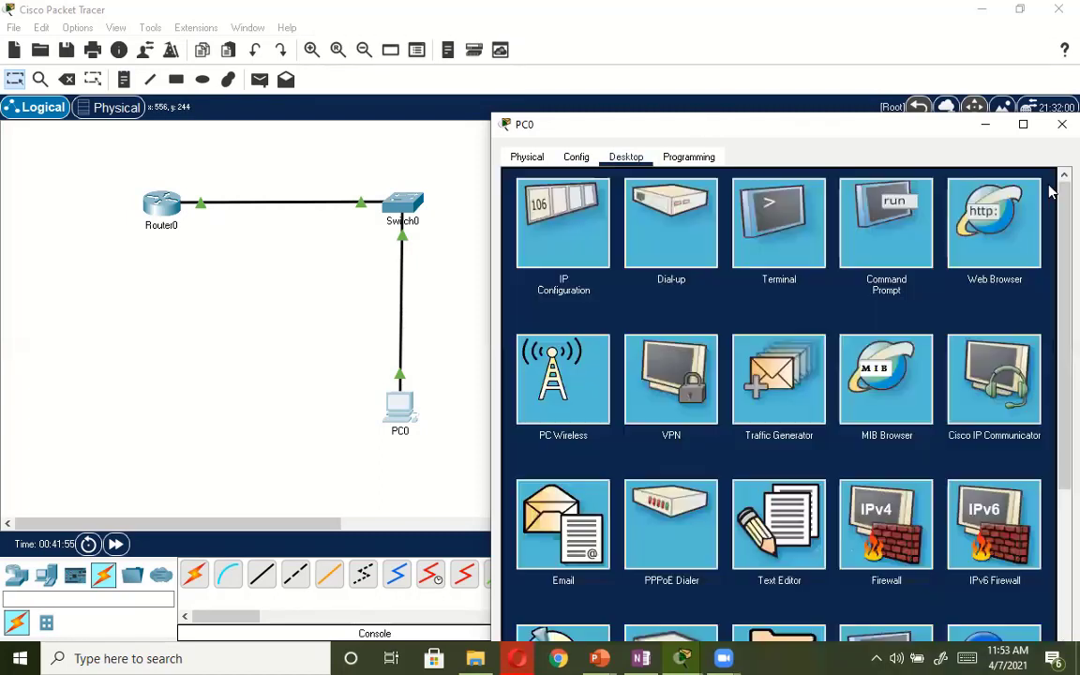
# Set PC0's static IPv4 address on FastEthernet0 to 192.168.1.2 in IP Configuration.
pyautogui.click(557, 249)
pyautogui.click(709, 272)
pyautogui.write('192')
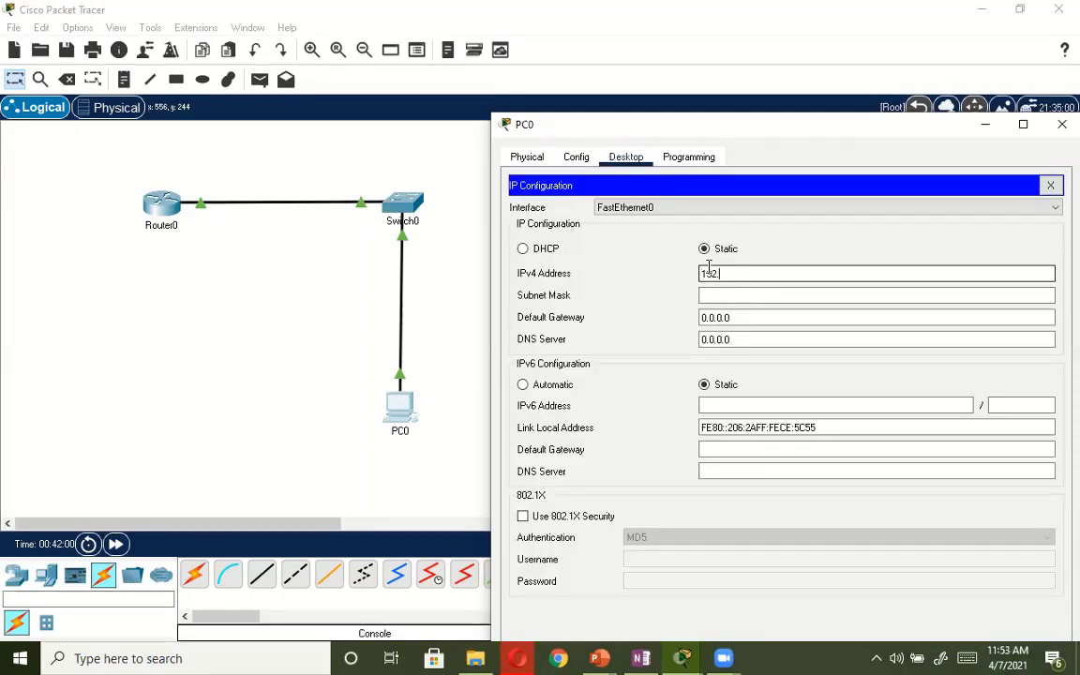
pyautogui.write('.168.1.2')
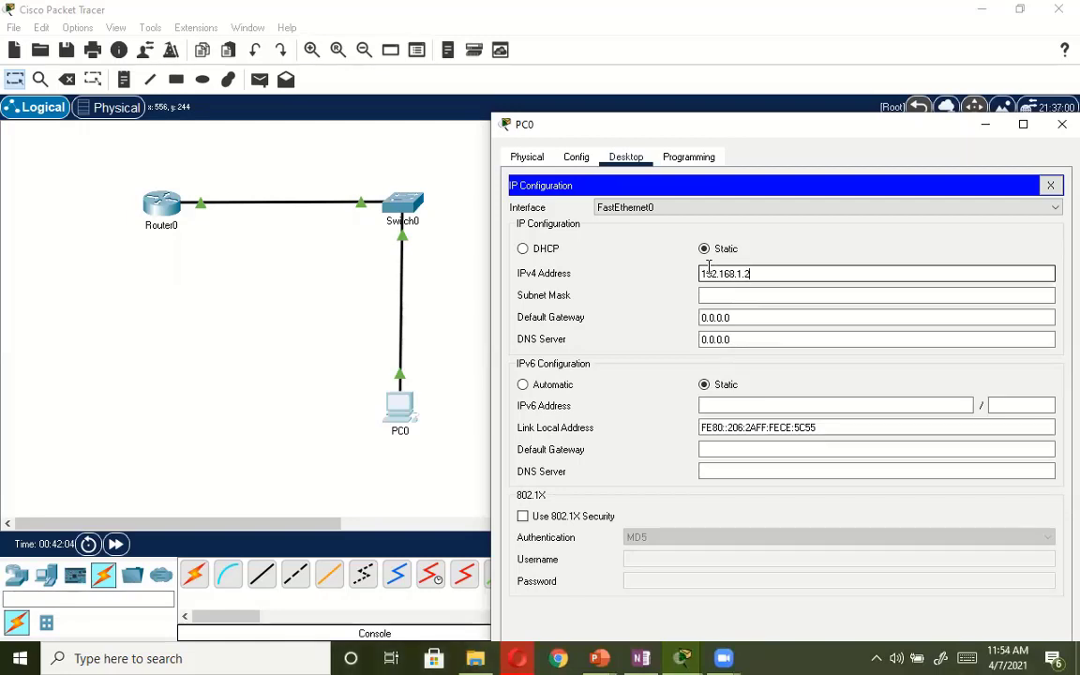
# Set PC0's subnet mask to 255.255.255.0 and default gateway to 192.168.1.1, and close IP Configuration.
pyautogui.click(710, 296)
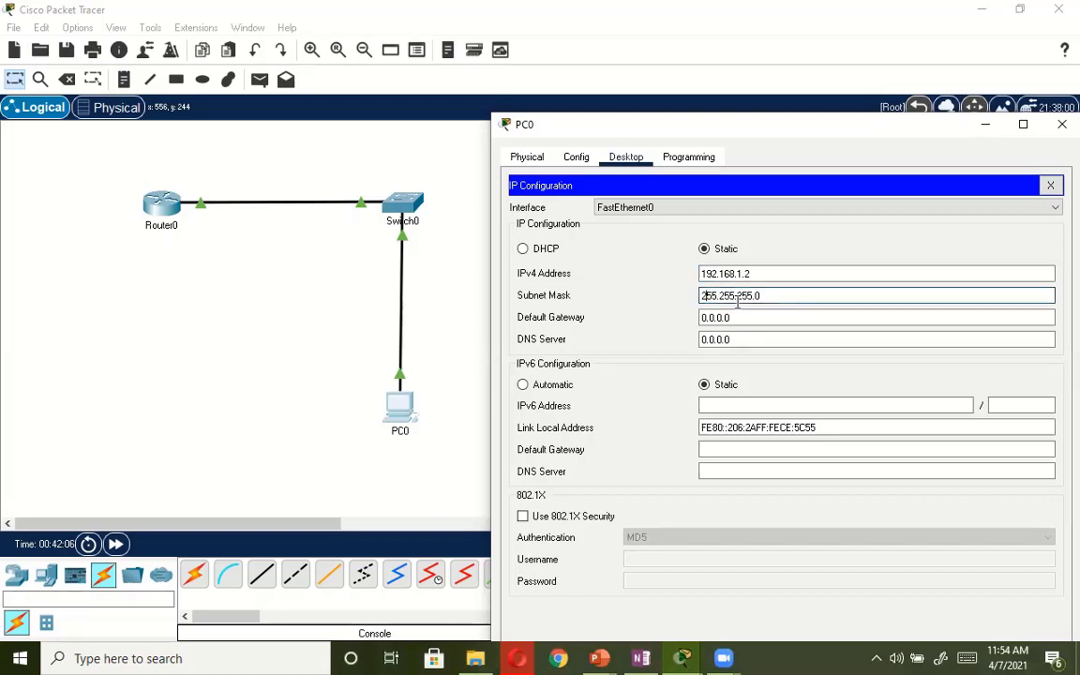
pyautogui.press('Tab')
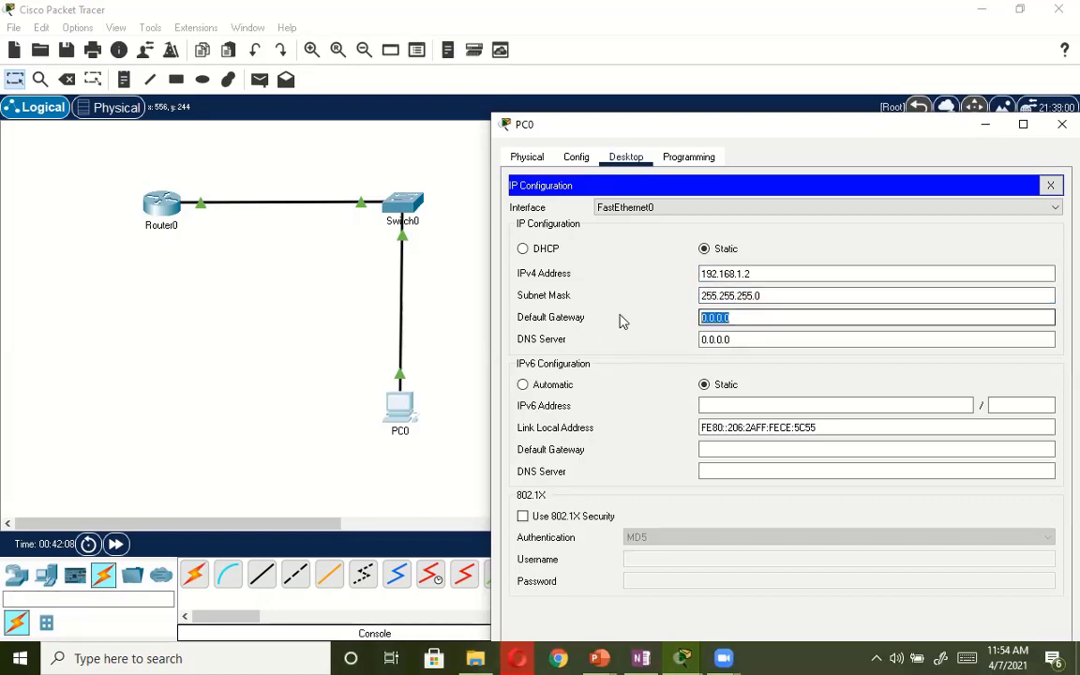
pyautogui.write('192')
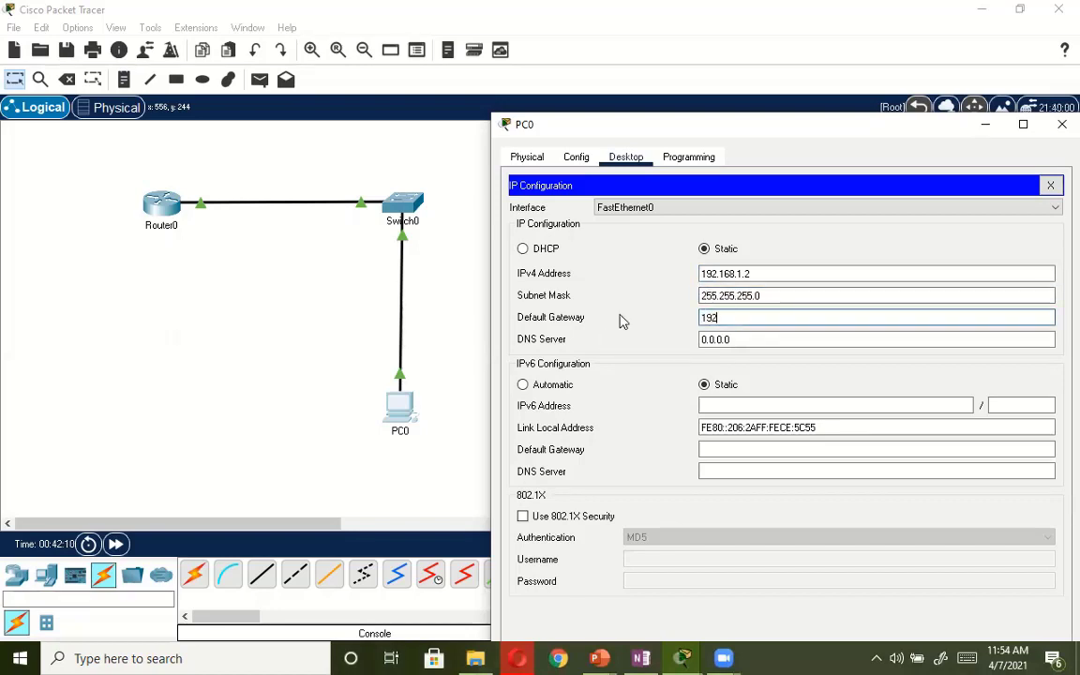
pyautogui.write('.168.1.1')
pyautogui.click(1051, 187)
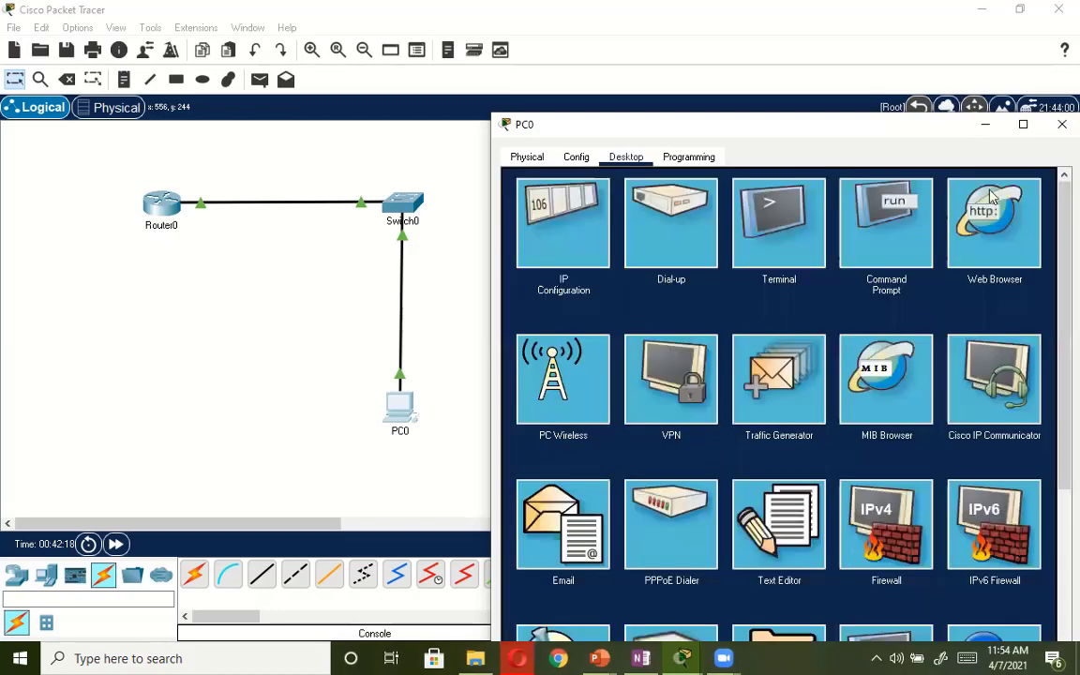
# Ping the router at 192.168.1.1 again from PC0's Command Prompt.
pyautogui.click(887, 238)
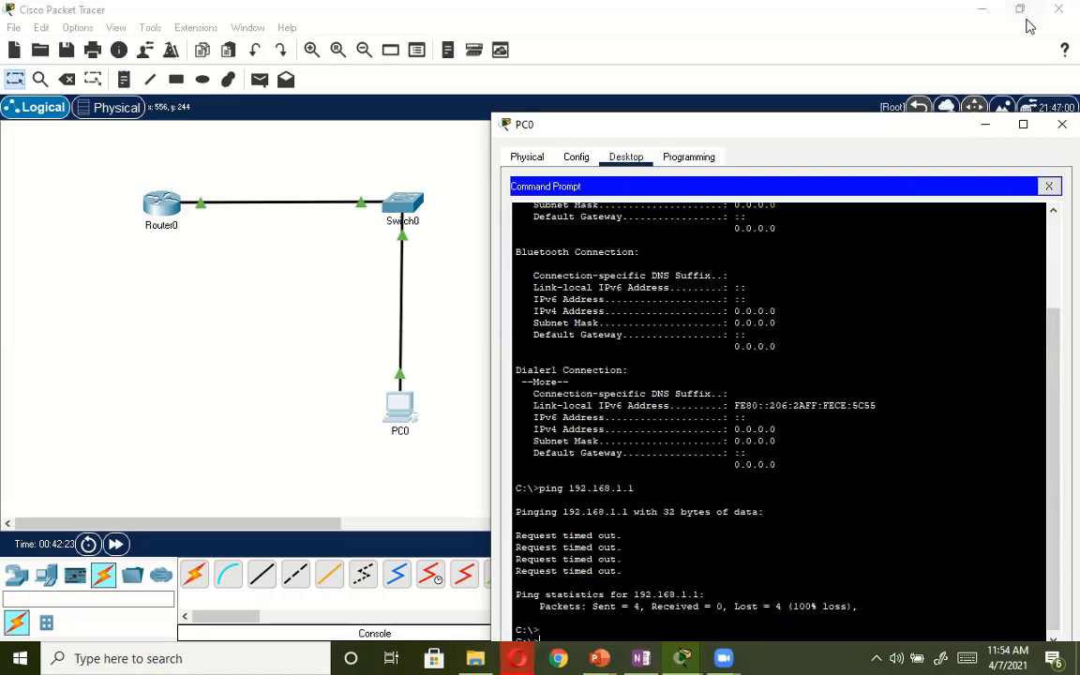
pyautogui.moveTo(849, 182); pyautogui.dragTo(853, 105)
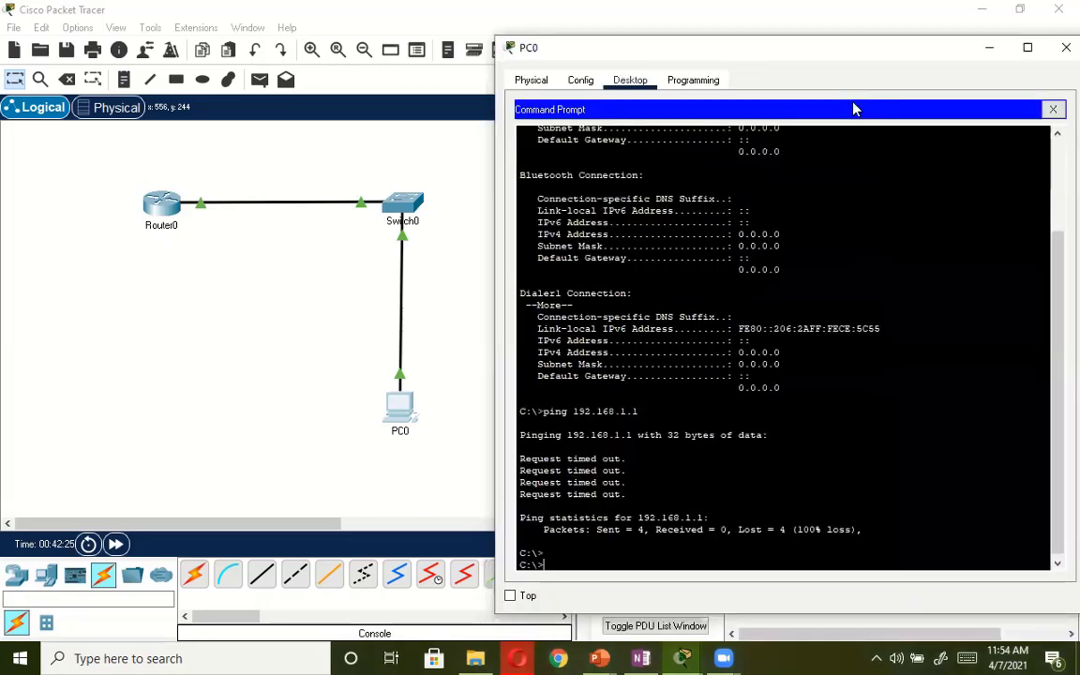
pyautogui.write('p9ing')
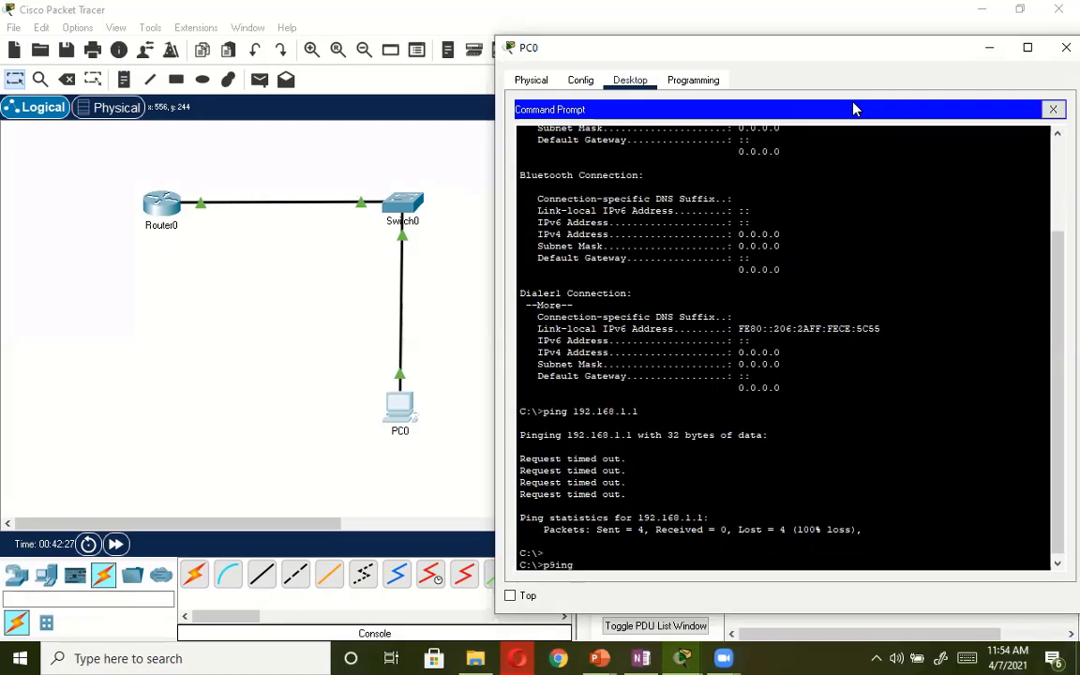
pyautogui.press('BackSpace')
pyautogui.press('BackSpace')
pyautogui.press('BackSpace')
pyautogui.press('BackSpace')
pyautogui.press('BackSpace')
pyautogui.write('ing 192.168.1.1')
pyautogui.press('Return')
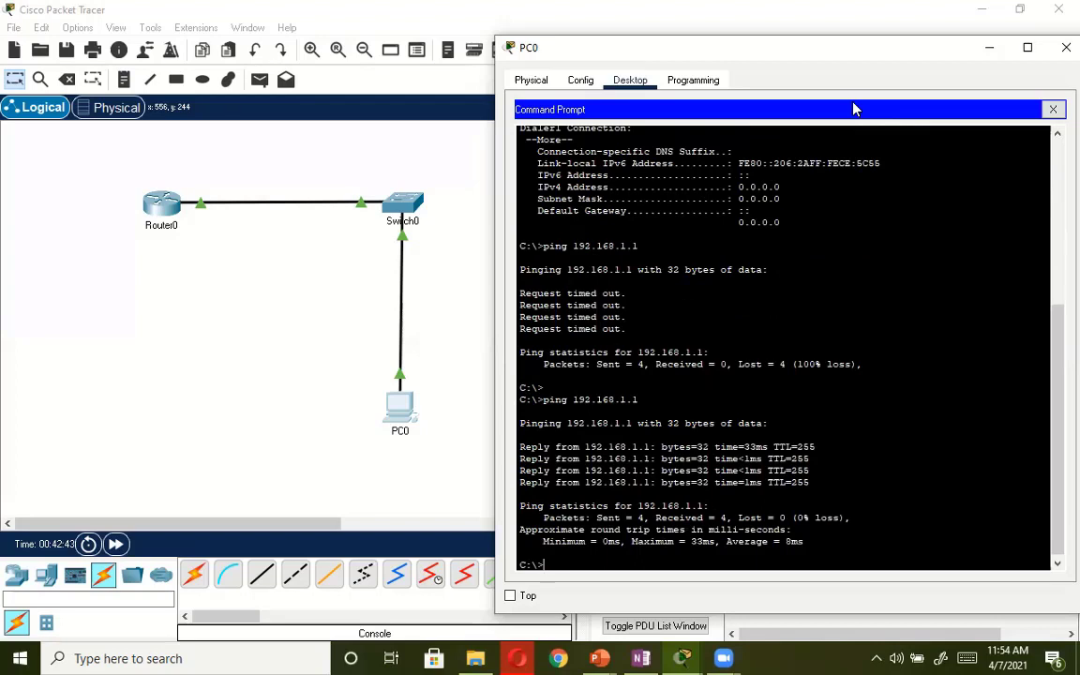
# Telnet from PC0 to the router at 192.168.1.1 and log in with the vty line password.
pyautogui.write('telnet 192.168.')
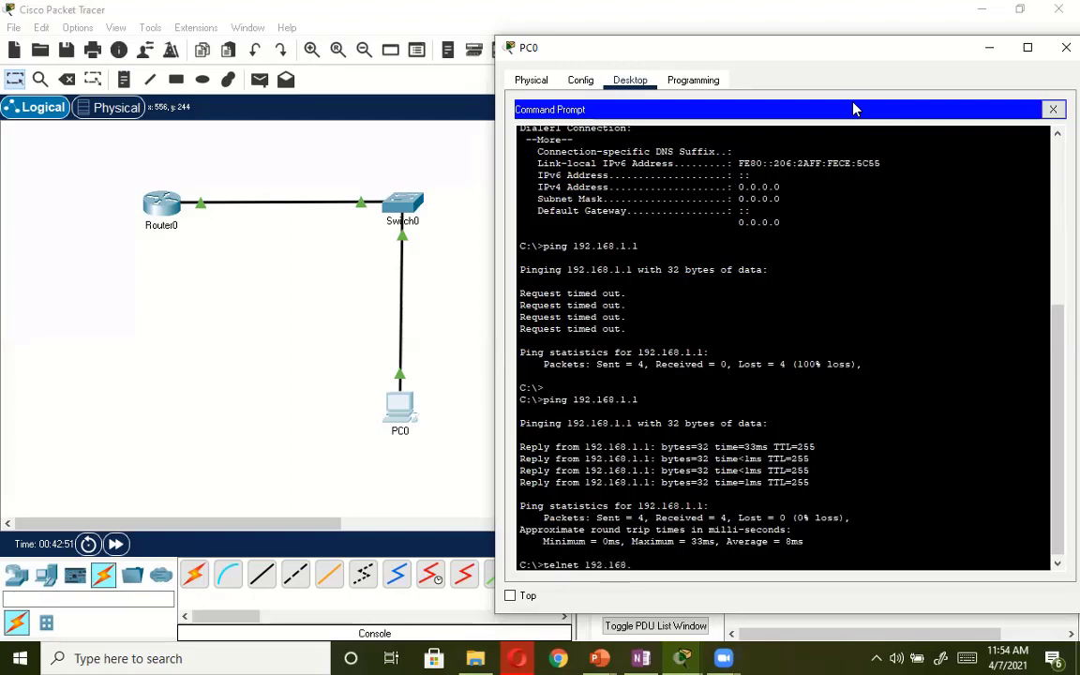
pyautogui.write('1.1')
pyautogui.press('Return')
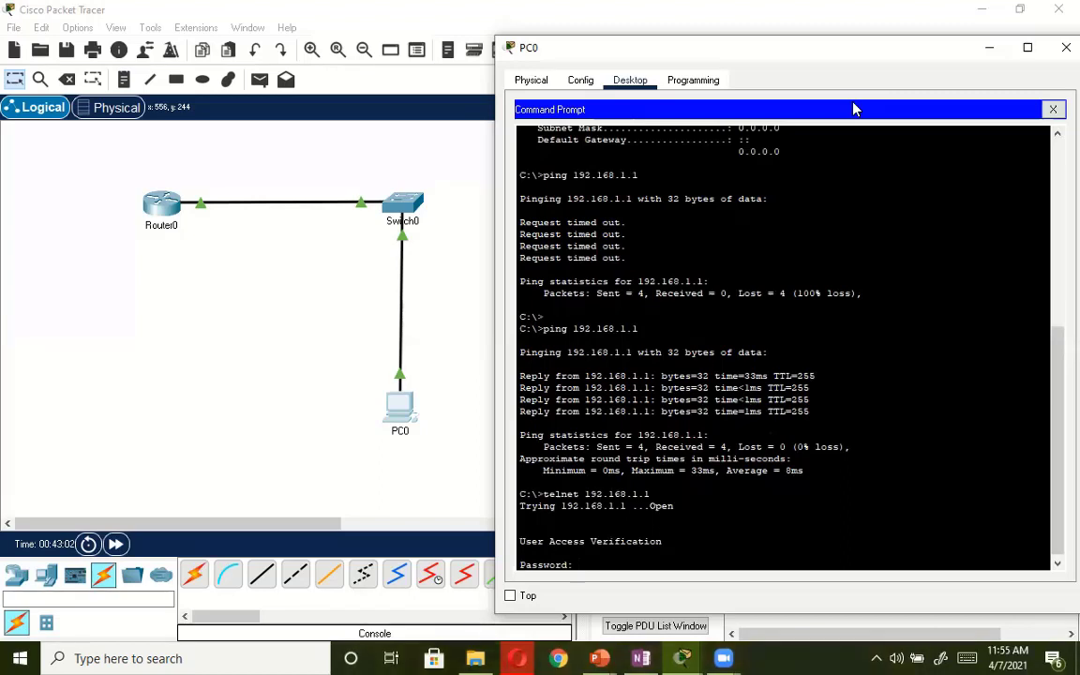
pyautogui.press('Return')
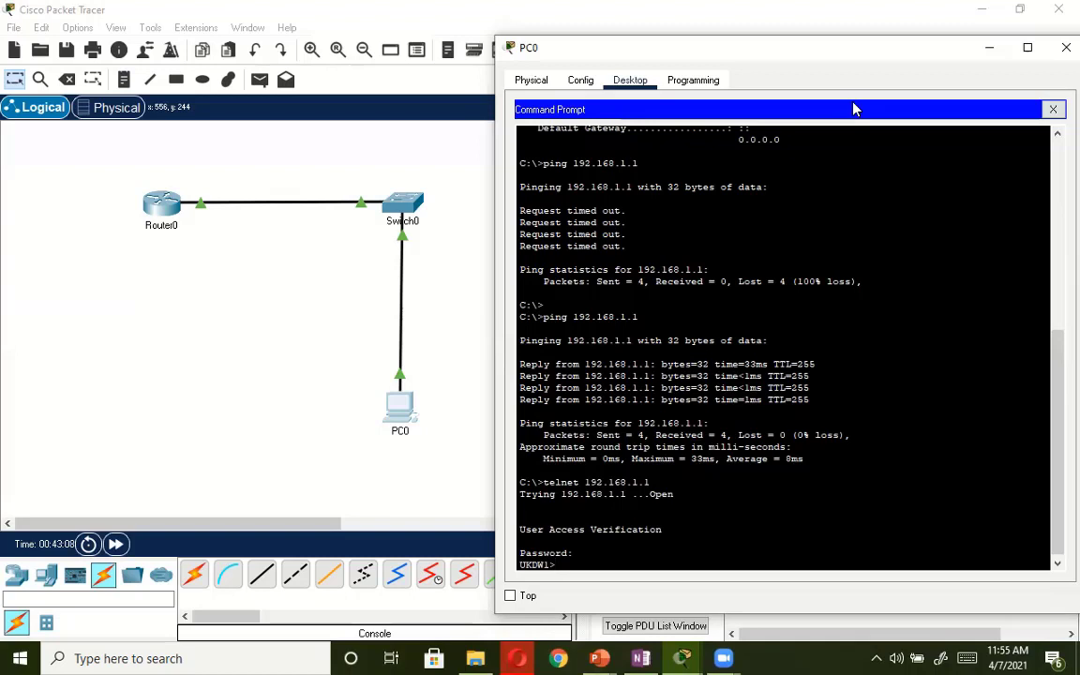
# Try to show the running configuration and enter privileged mode with enable in the Telnet session, and close PC0.
pyautogui.write('sh run')
pyautogui.press('Return')
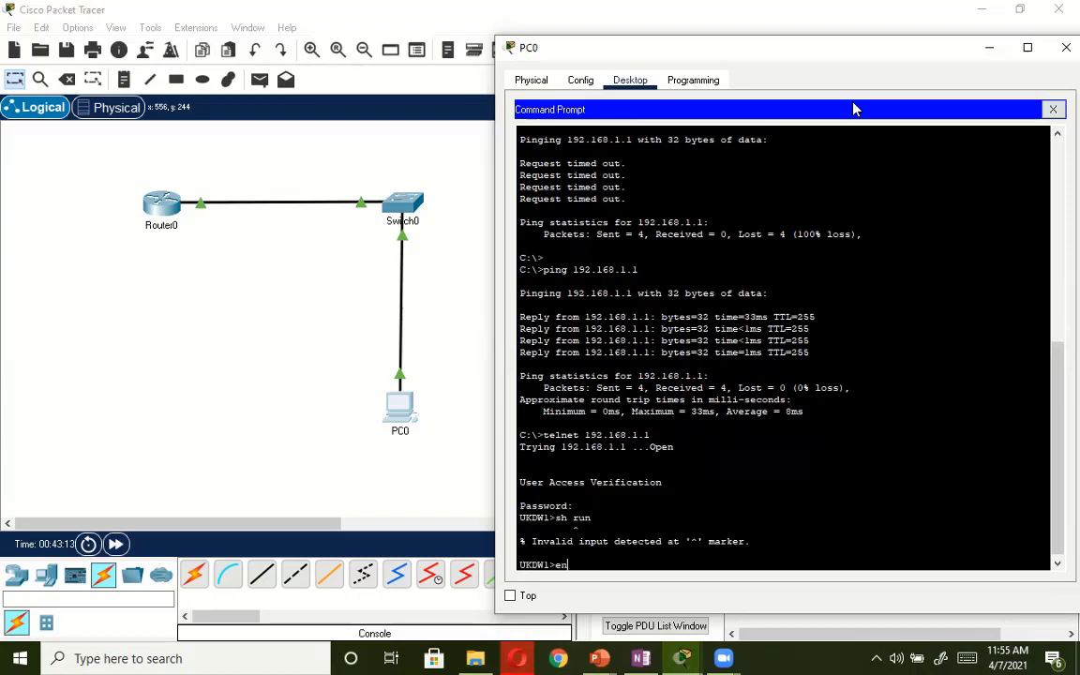
pyautogui.write('en')
pyautogui.press('Return')
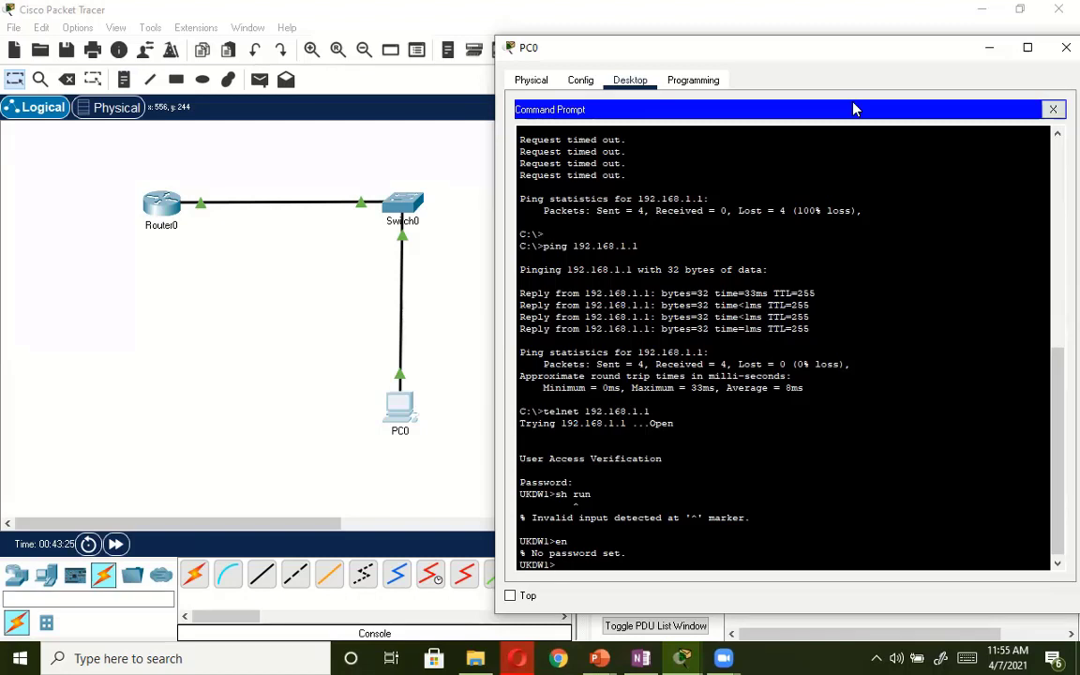
pyautogui.write('enable')
pyautogui.press('Return')
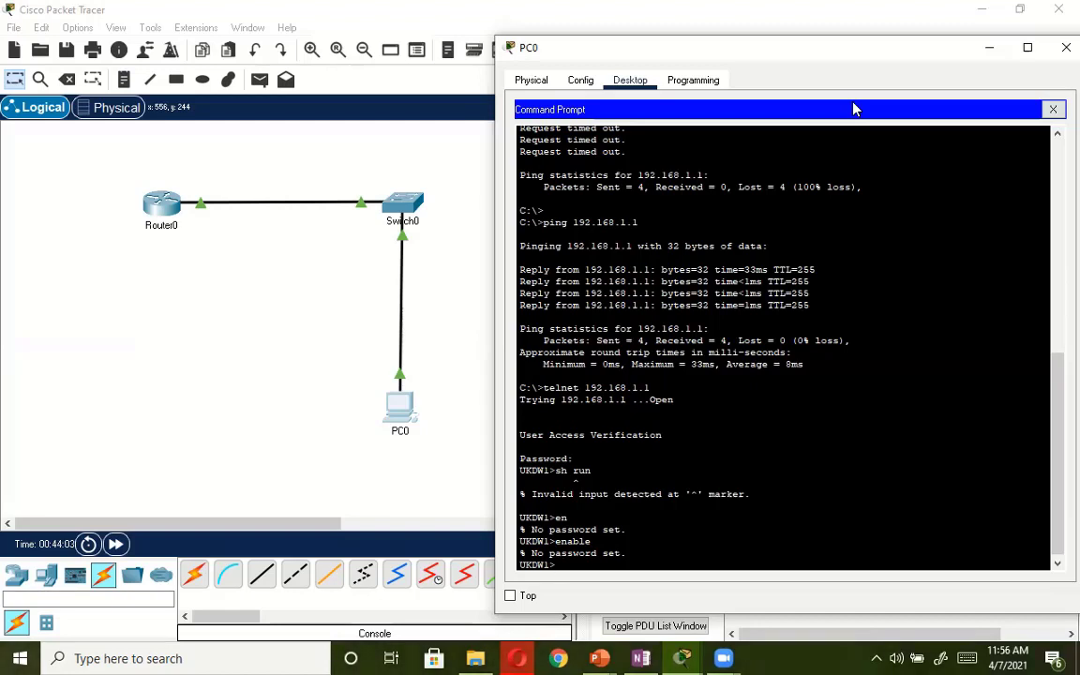
pyautogui.click(1055, 111)
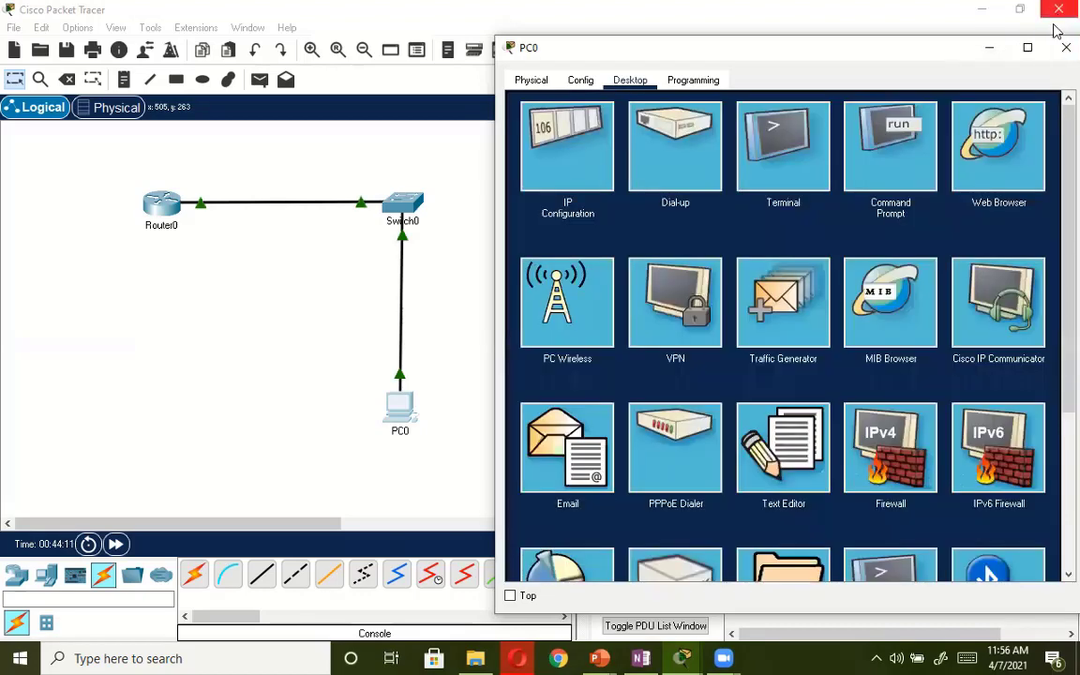
pyautogui.click(1066, 47)
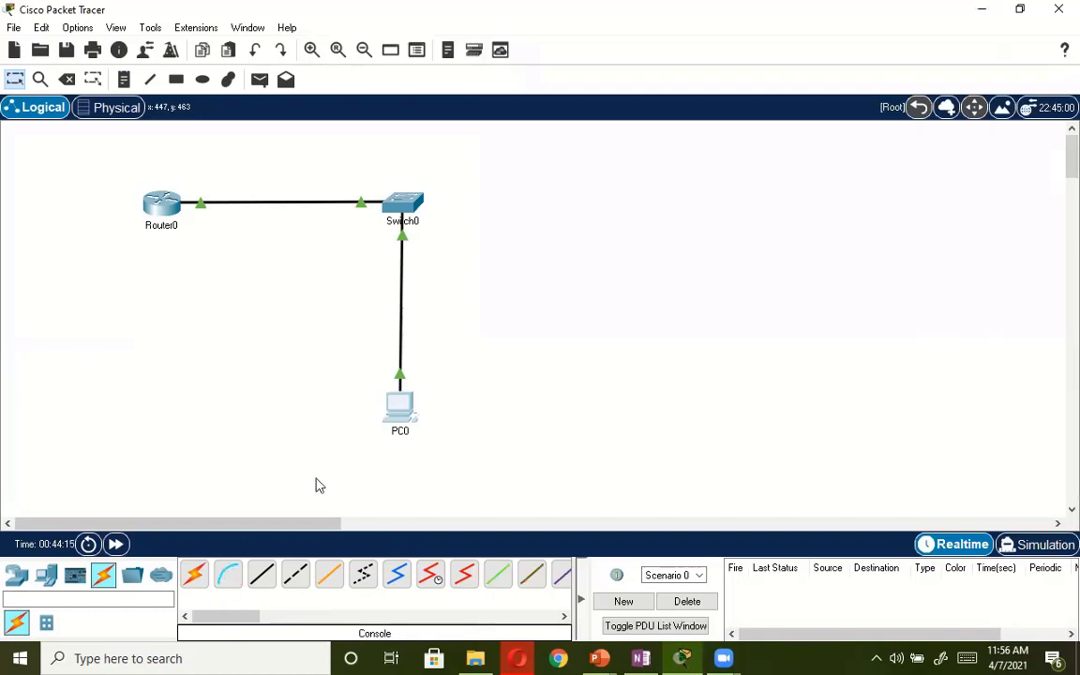
# Connect PC0's RS 232 port to Router0's Console port with a console cable.
pyautogui.click(228, 573)
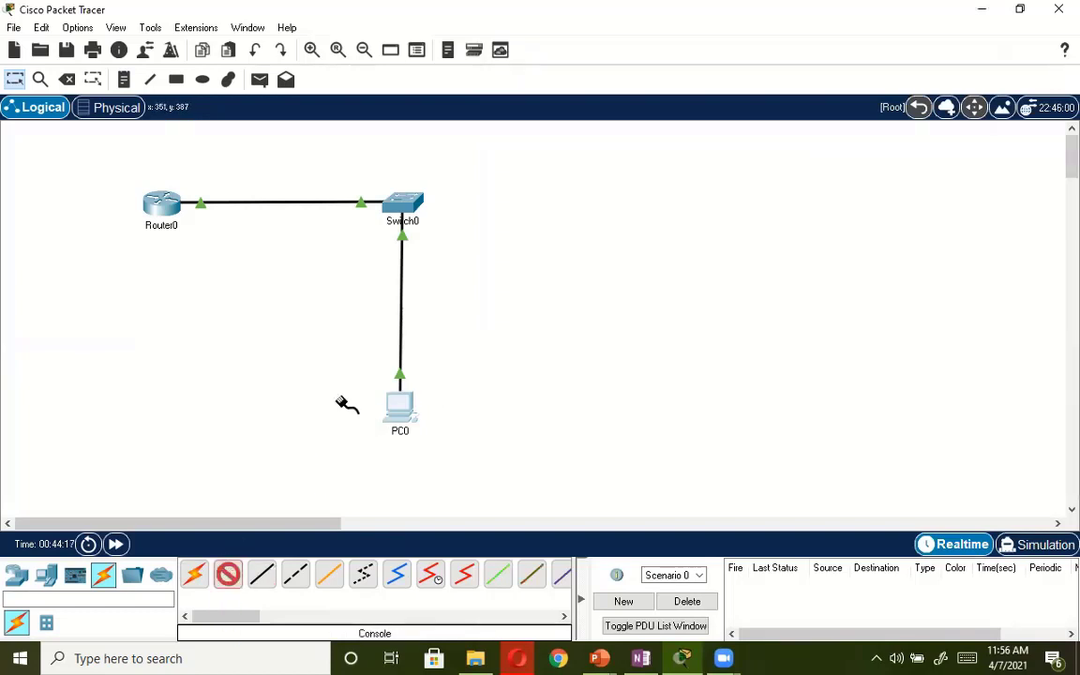
pyautogui.click(401, 408)
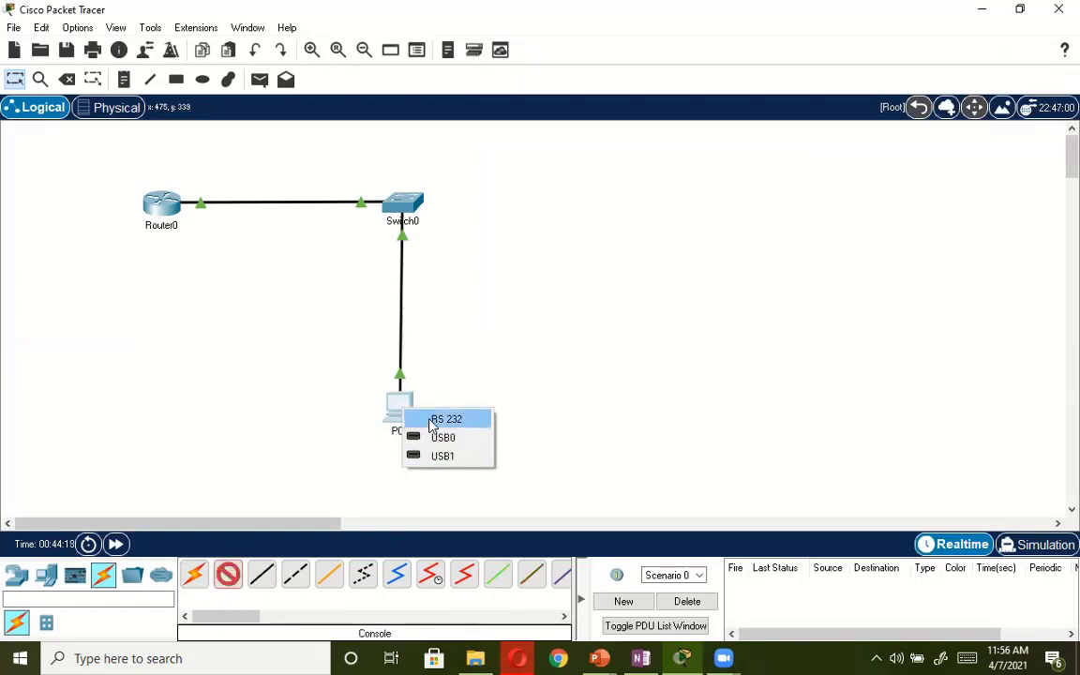
pyautogui.click(432, 421)
pyautogui.click(160, 214)
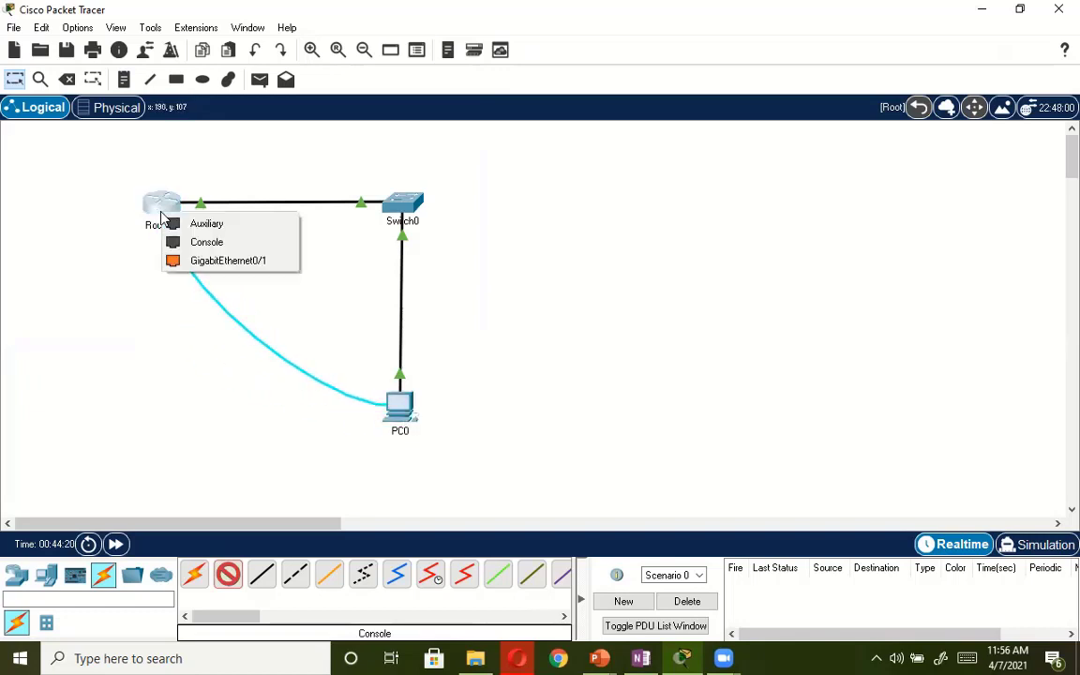
pyautogui.click(210, 243)
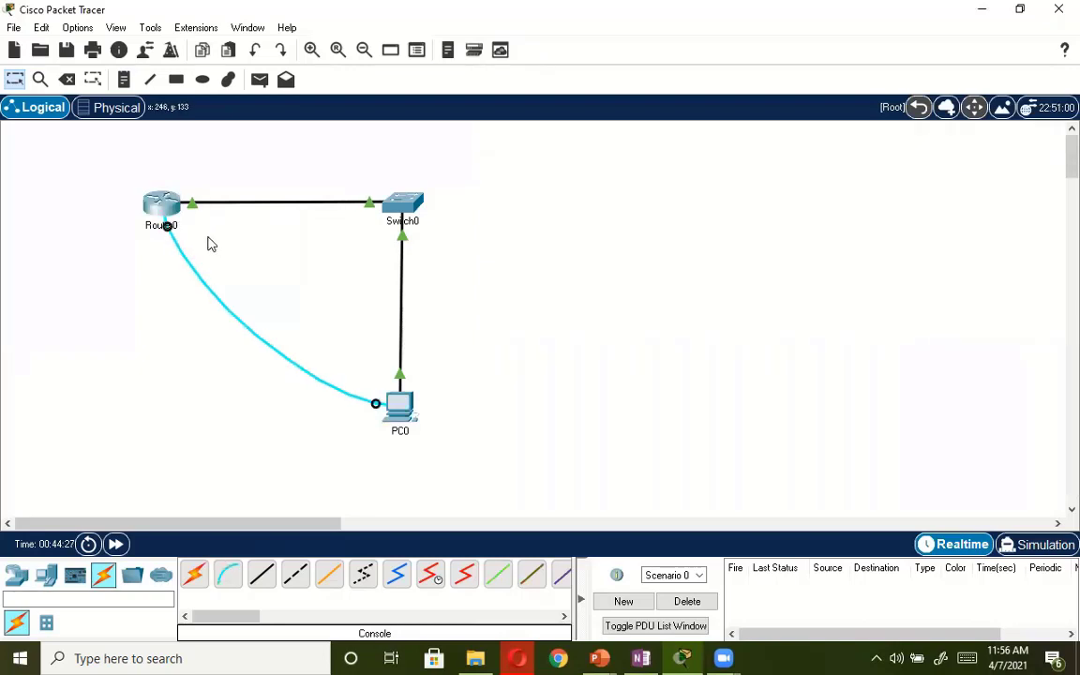
# Reopen PC0, close its PPPoE Dialer and start a Terminal session to the router with the default port settings.
pyautogui.click(401, 410)
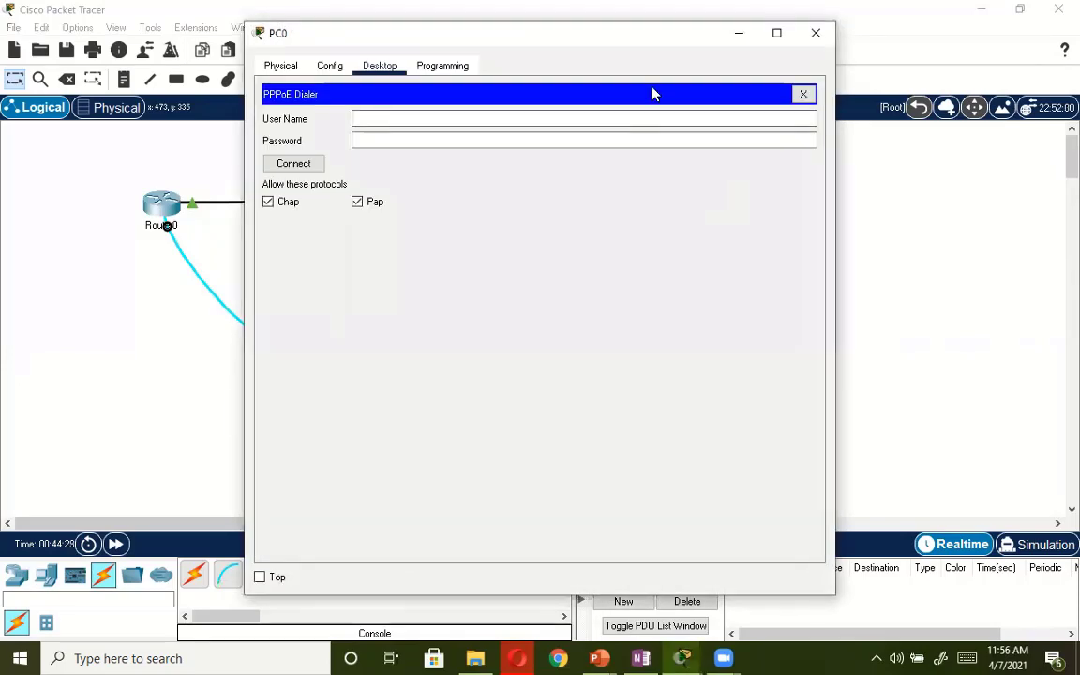
pyautogui.click(804, 95)
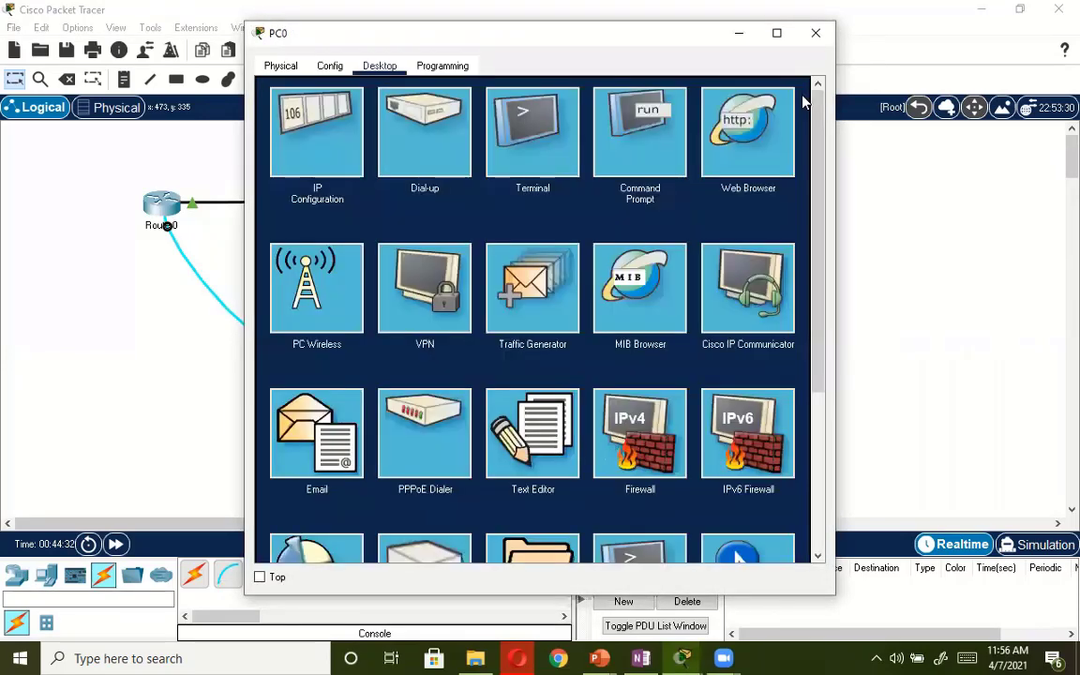
pyautogui.click(494, 133)
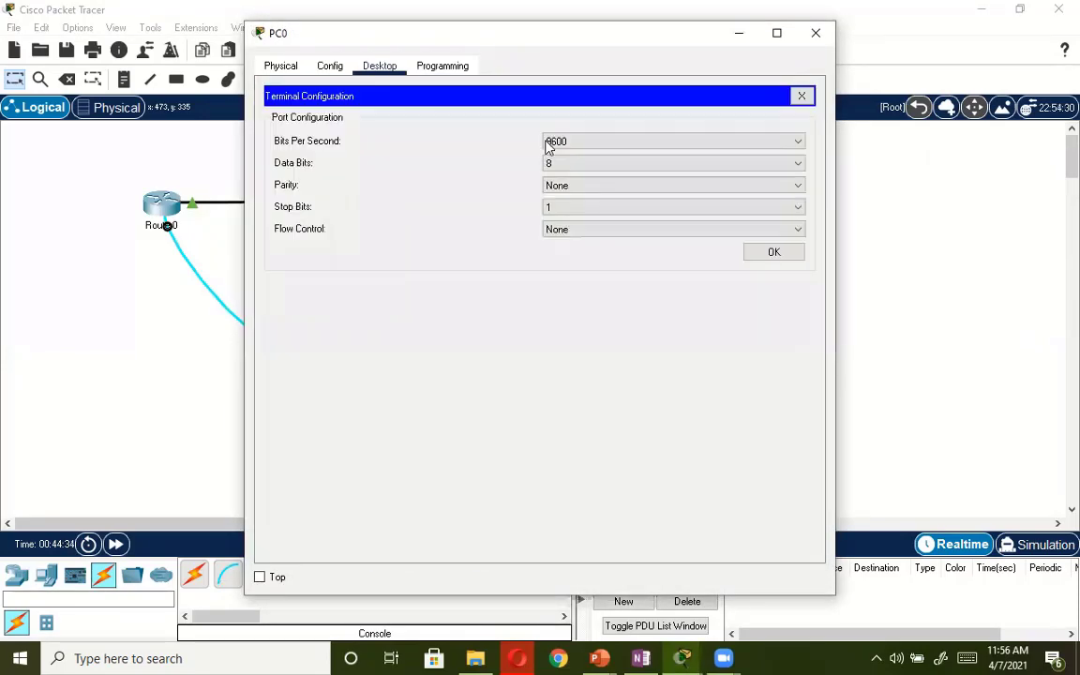
pyautogui.click(769, 252)
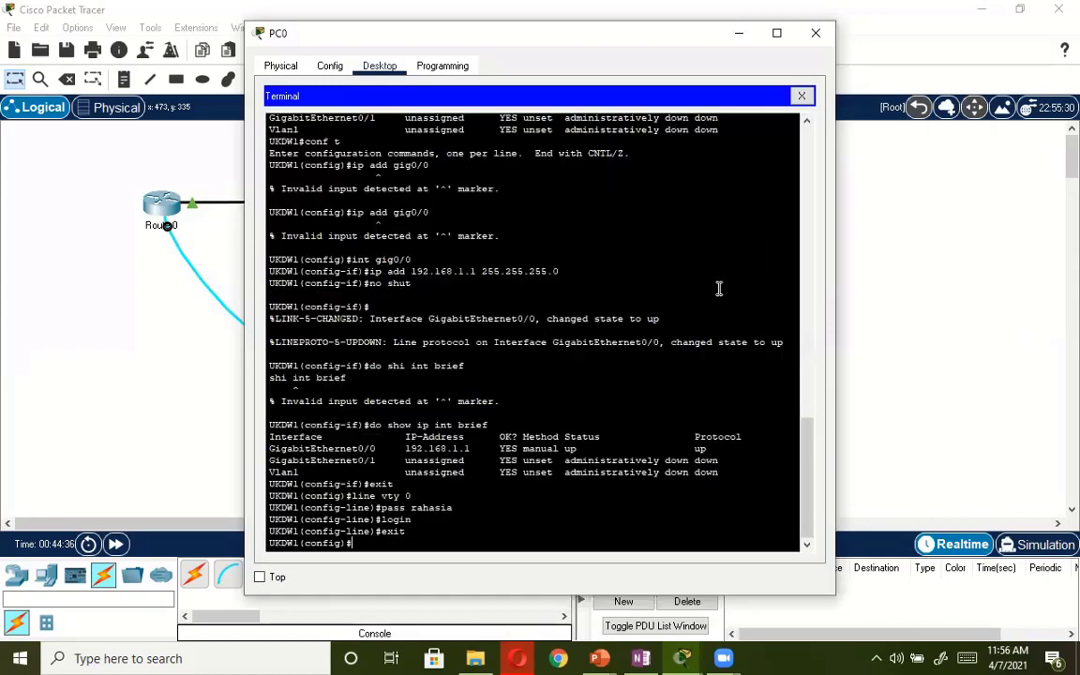
pyautogui.press('Return')
pyautogui.press('Return')
pyautogui.press('Return')
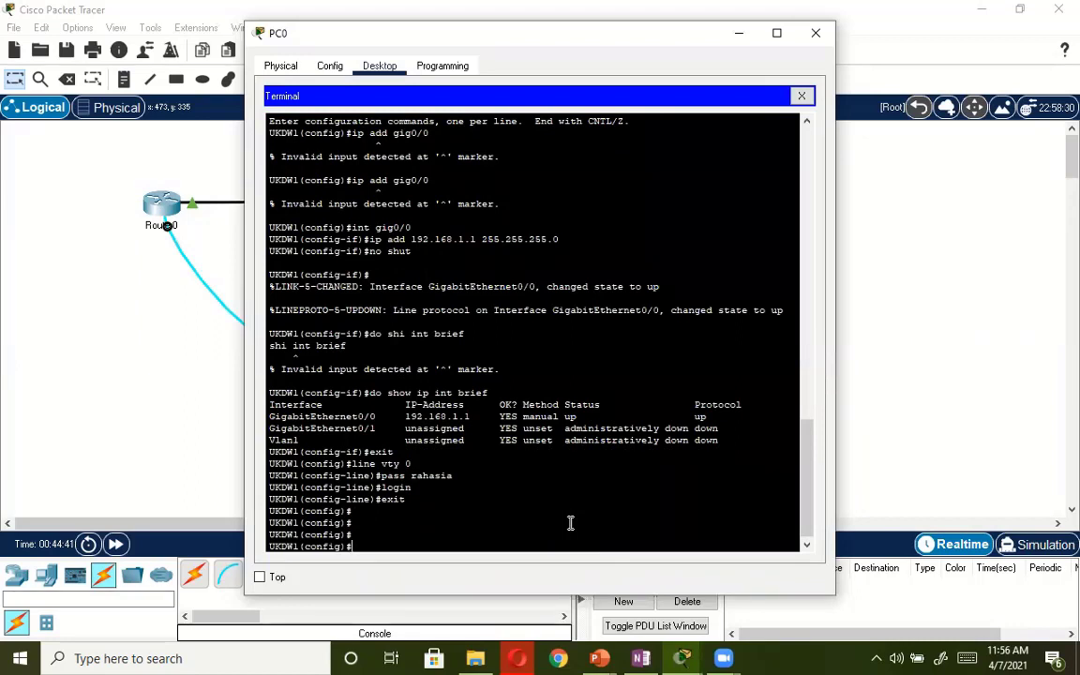
# Set the router's privileged mode password with the enable secret command and close the PC0 window.
pyautogui.write('enable secret')
pyautogui.write('ukd')
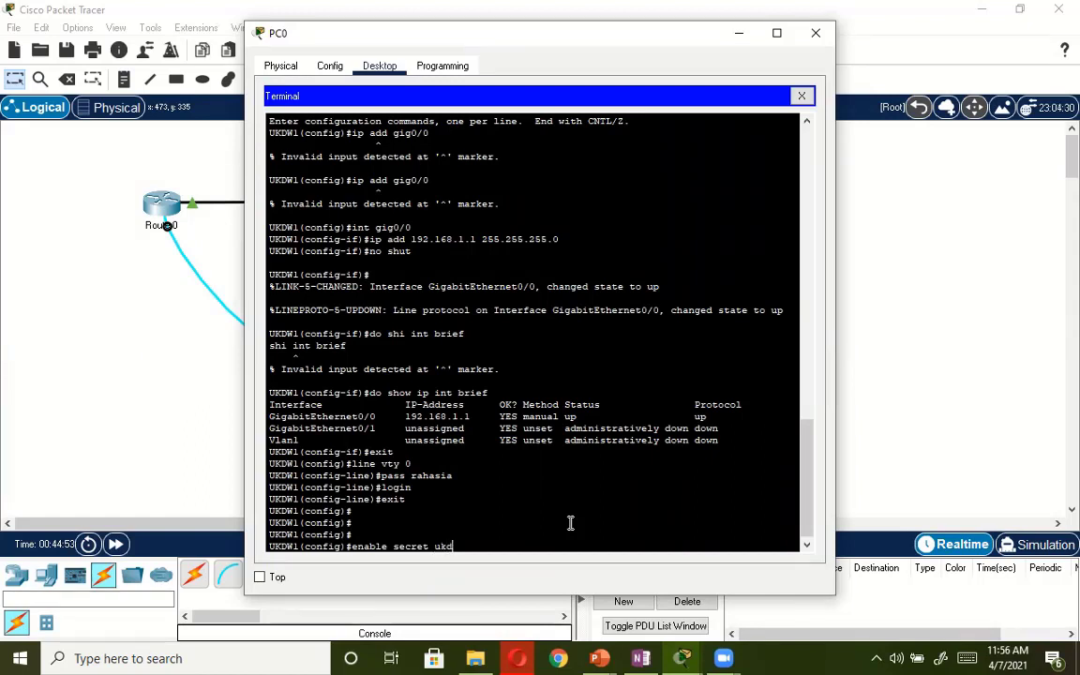
pyautogui.write('w')
pyautogui.press('Return')
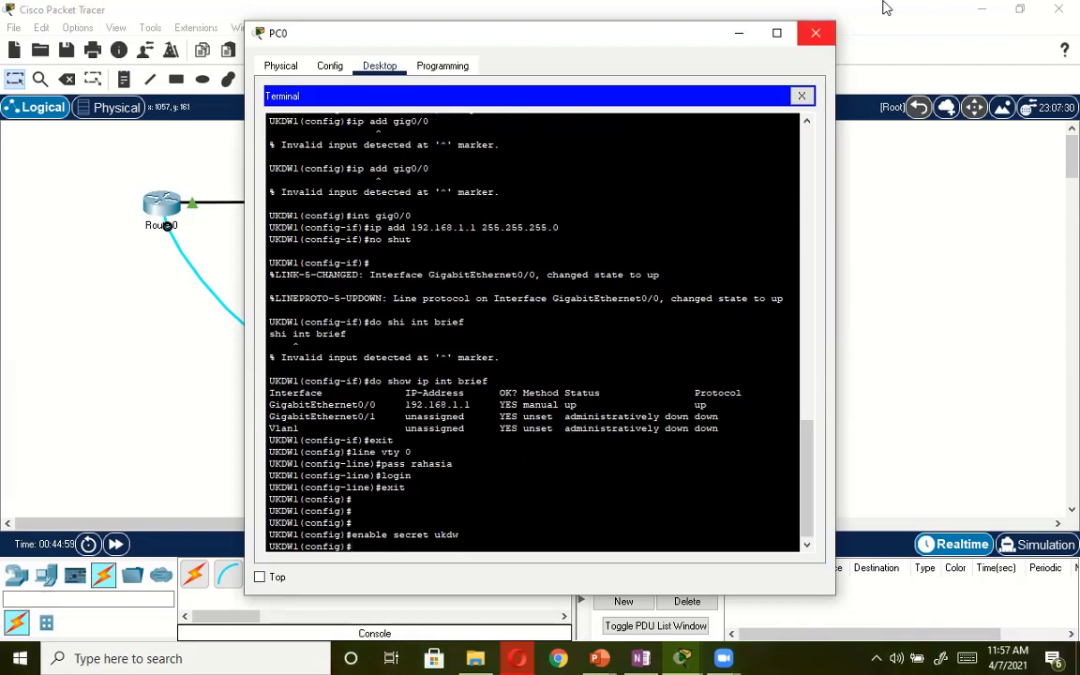
pyautogui.click(815, 33)
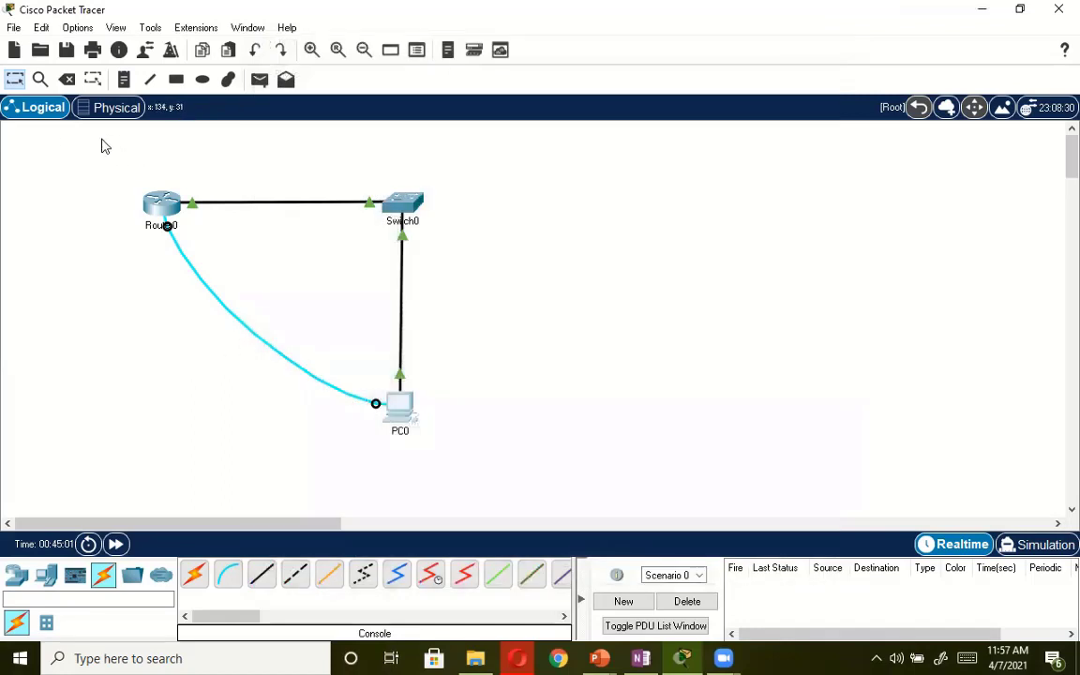
pyautogui.click(67, 79)
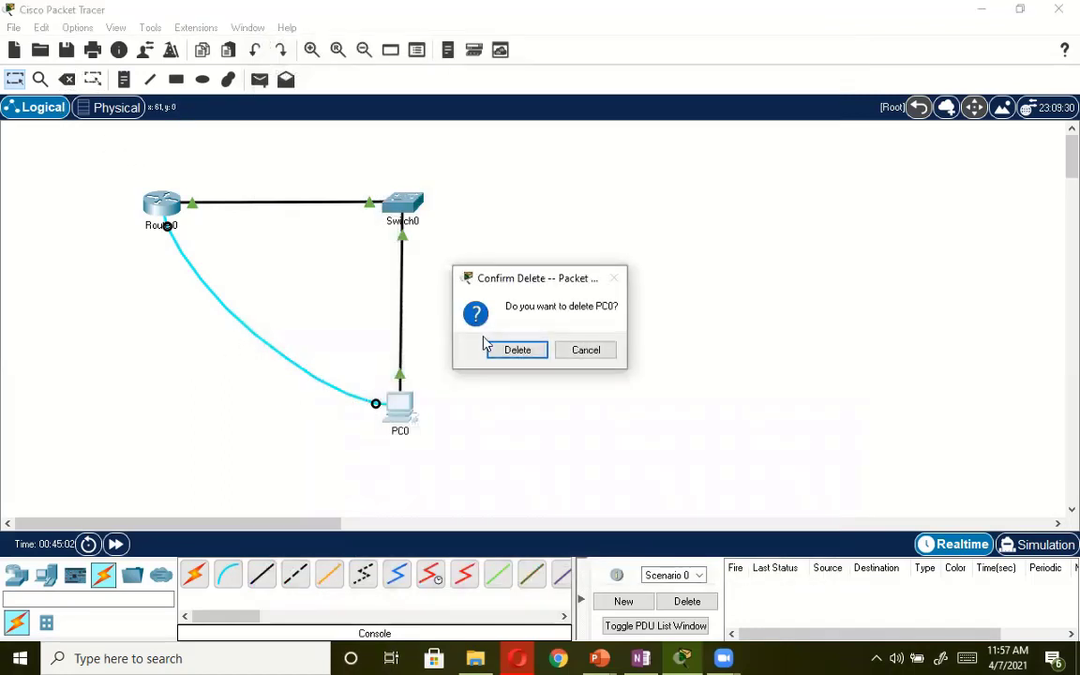
pyautogui.click(588, 351)
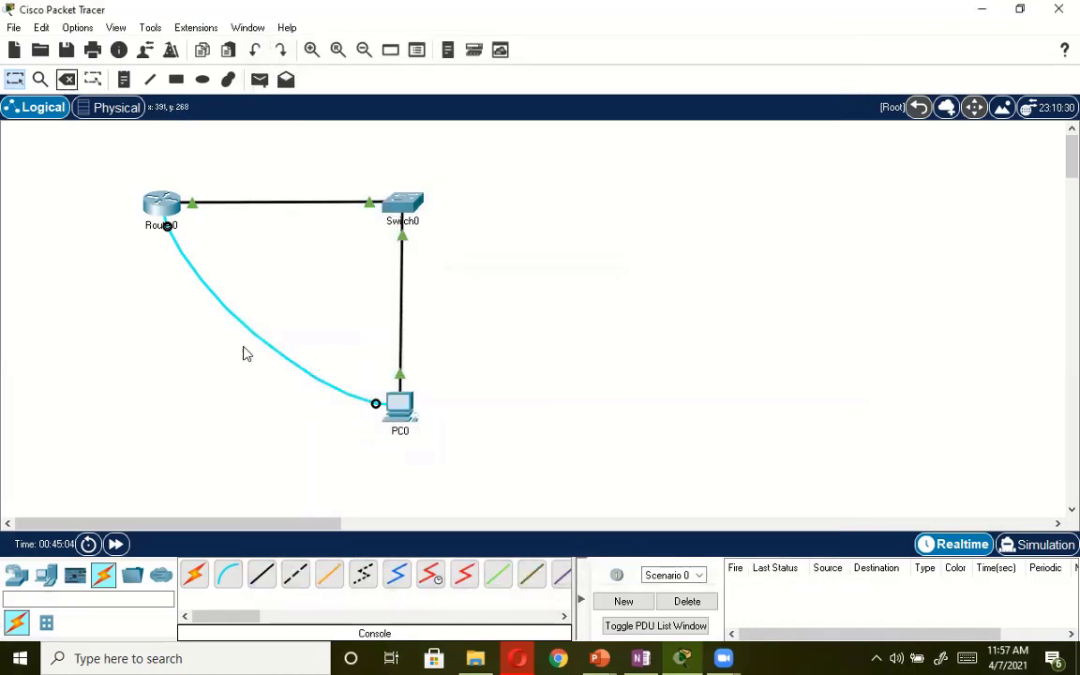
pyautogui.press('Escape')
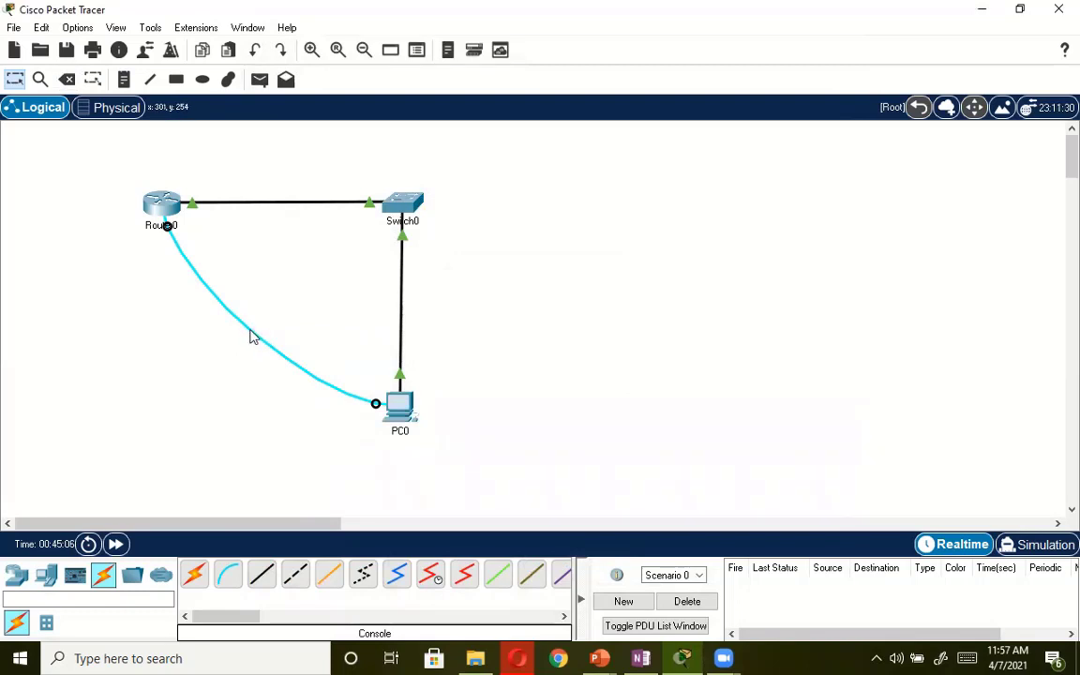
# Delete the console cable between Router0 and PC0 and leave delete mode.
pyautogui.click(66, 79)
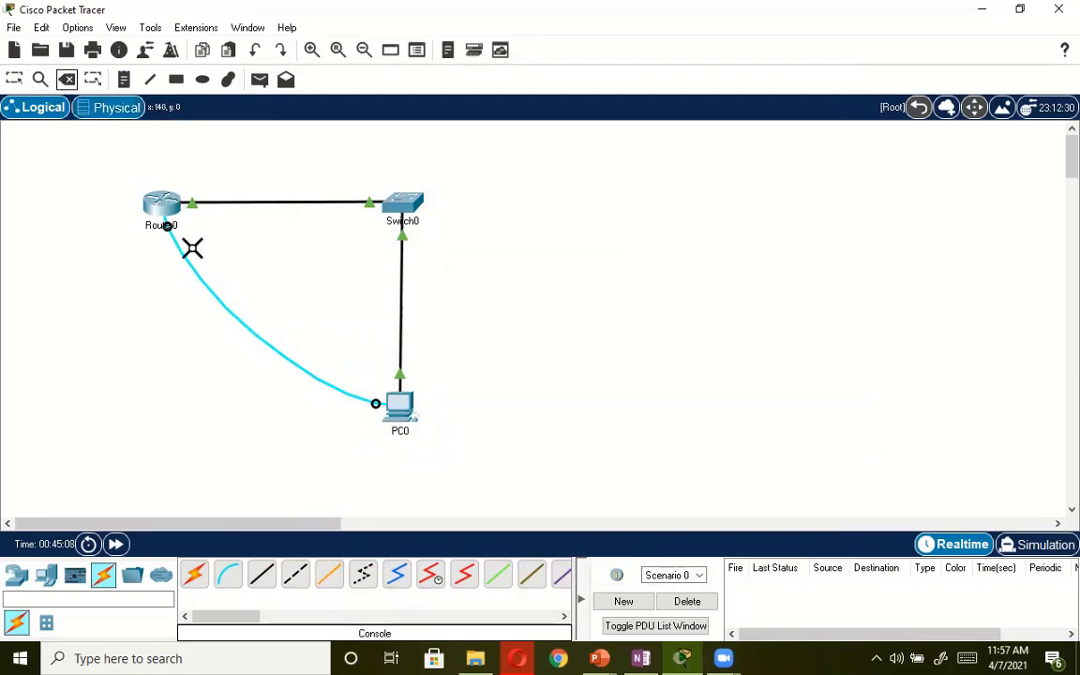
pyautogui.click(224, 304)
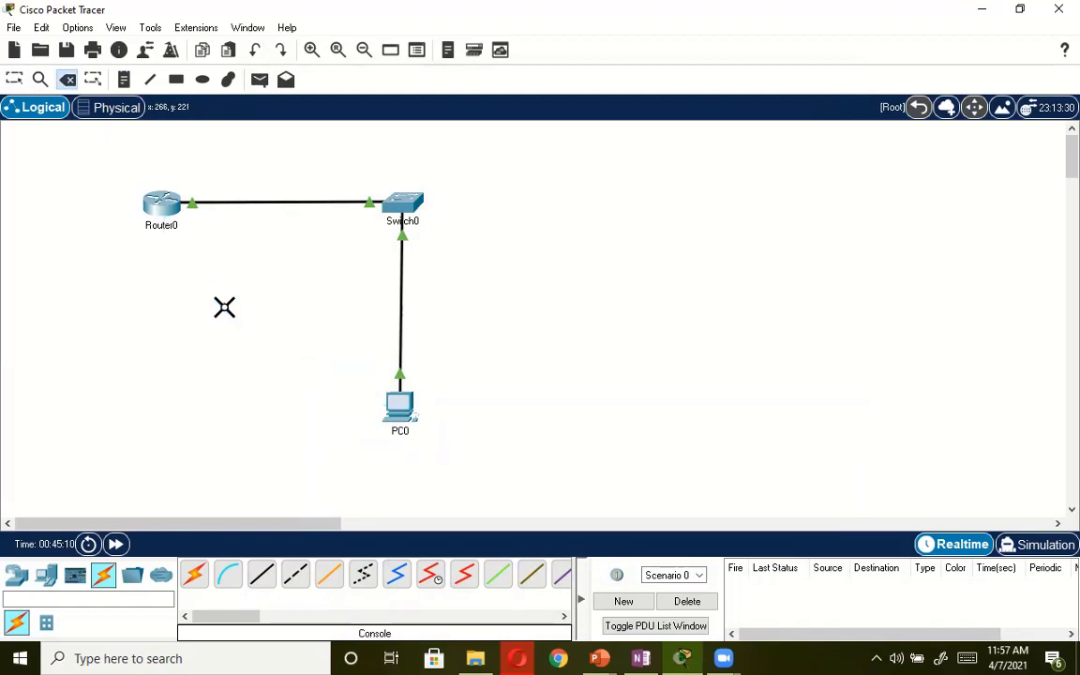
pyautogui.press('Escape')
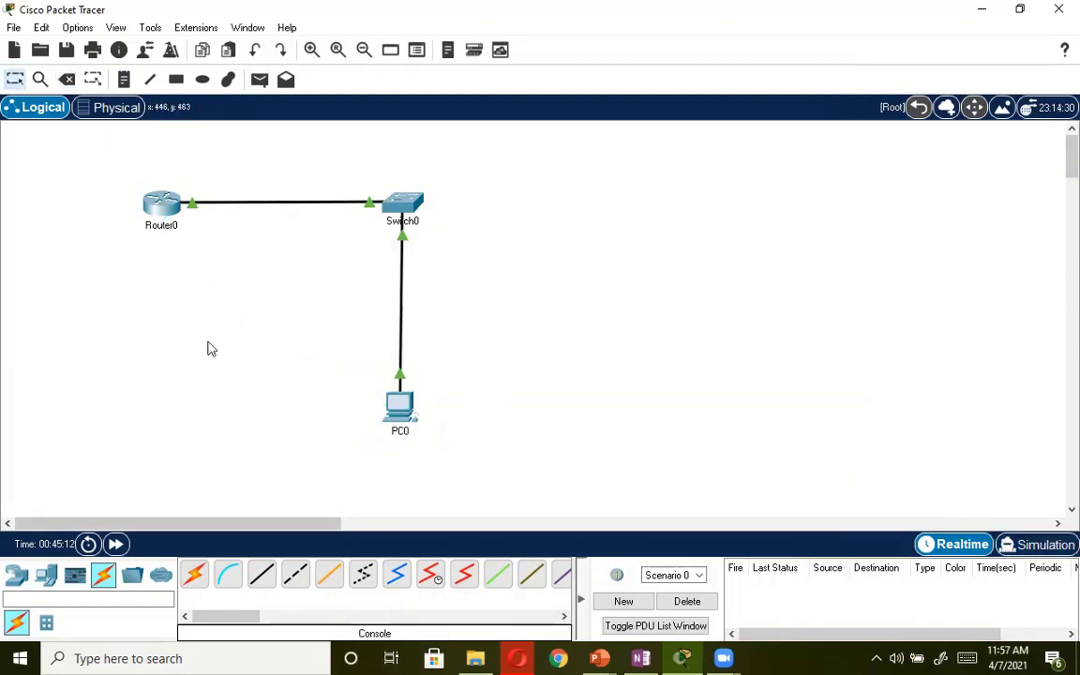
# Open PC0, close its PPPoE Dialer and start the Command Prompt.
pyautogui.click(400, 412)
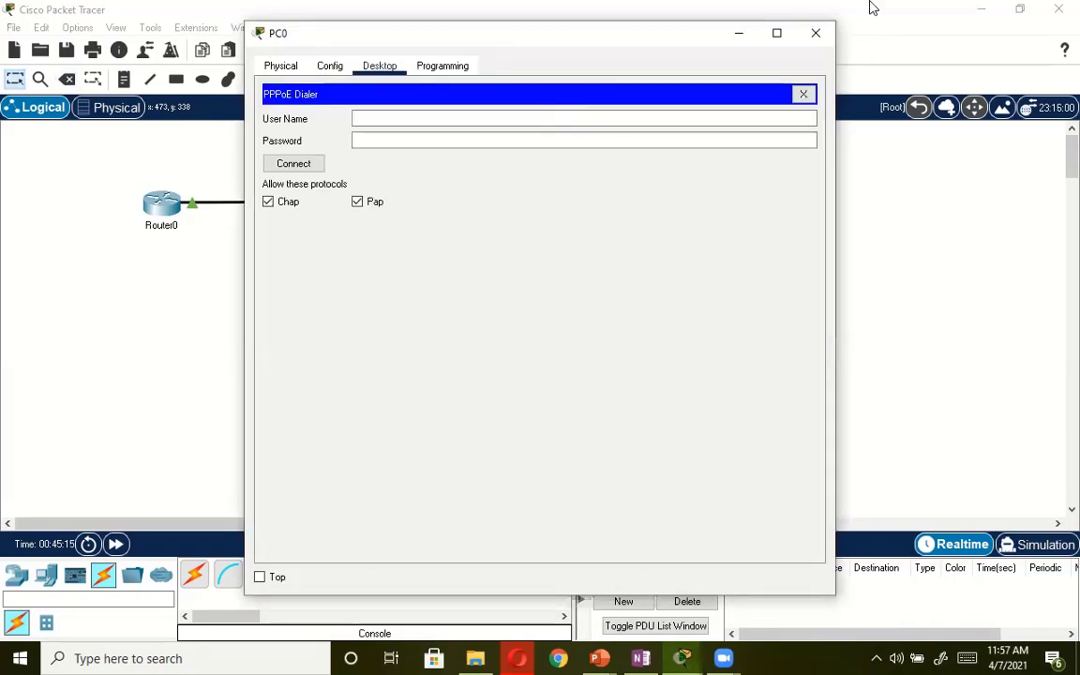
pyautogui.click(803, 94)
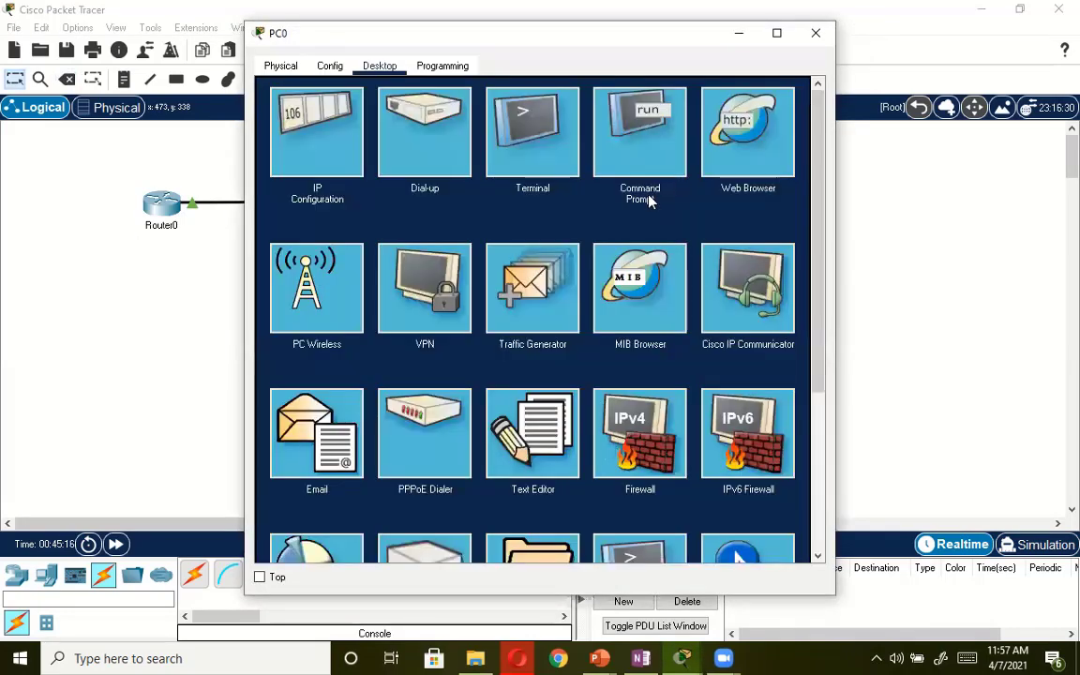
pyautogui.click(641, 133)
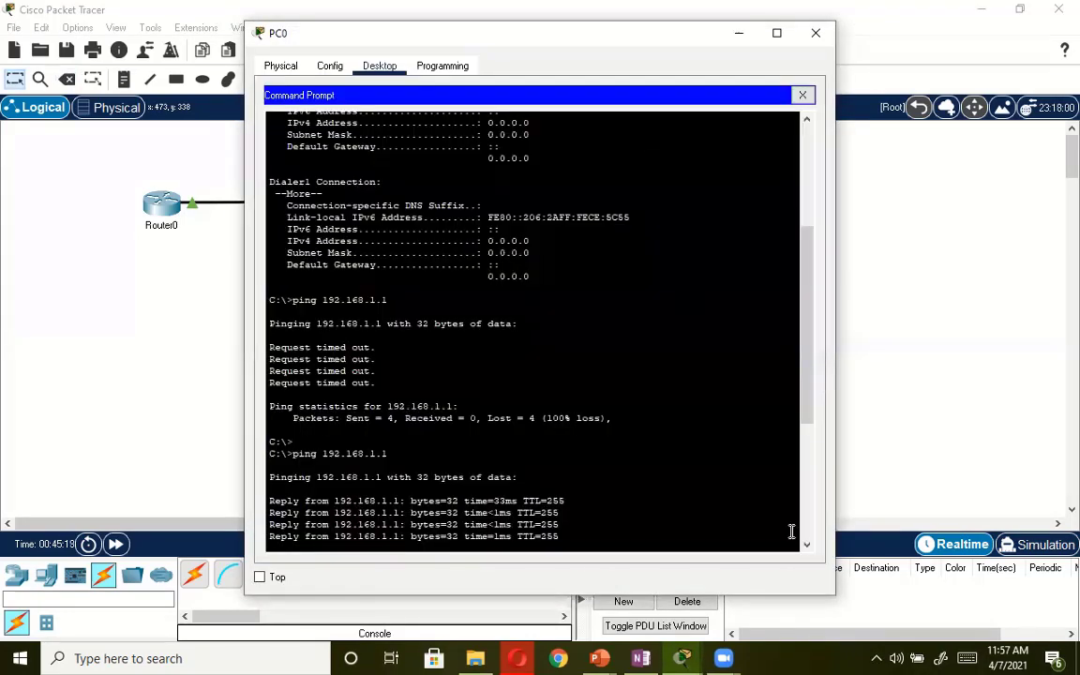
# Try to start a Telnet connection to the host ukdw from the router session, and close the Command Prompt.
pyautogui.write('te')
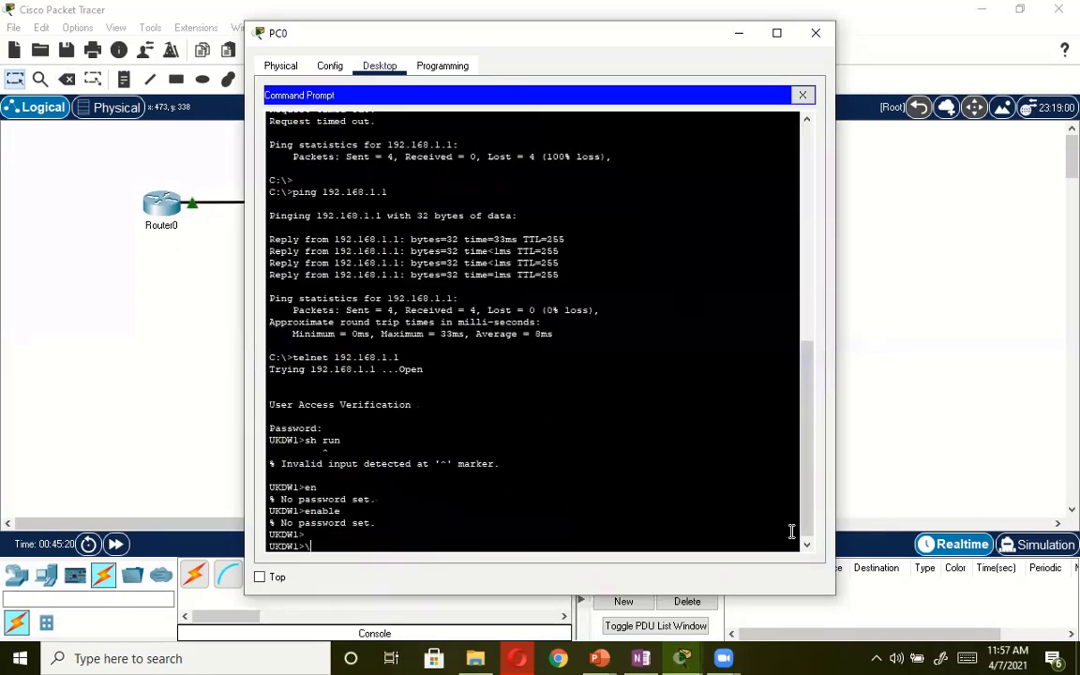
pyautogui.write('lnet')
pyautogui.press('Return')
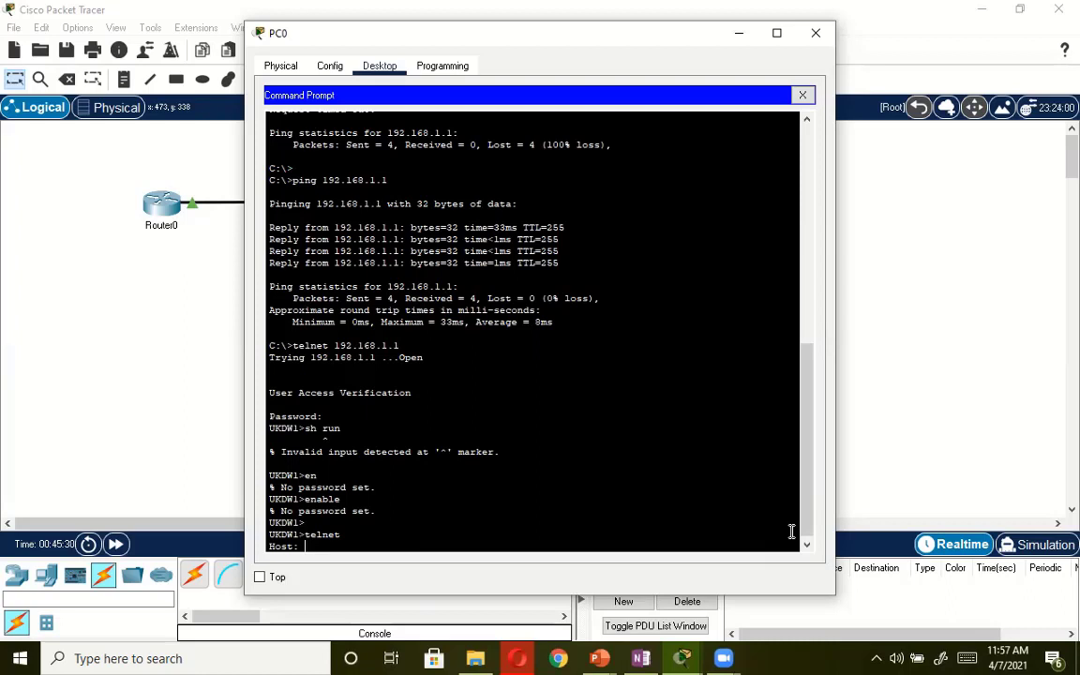
pyautogui.write('ukdw')
pyautogui.press('Return')
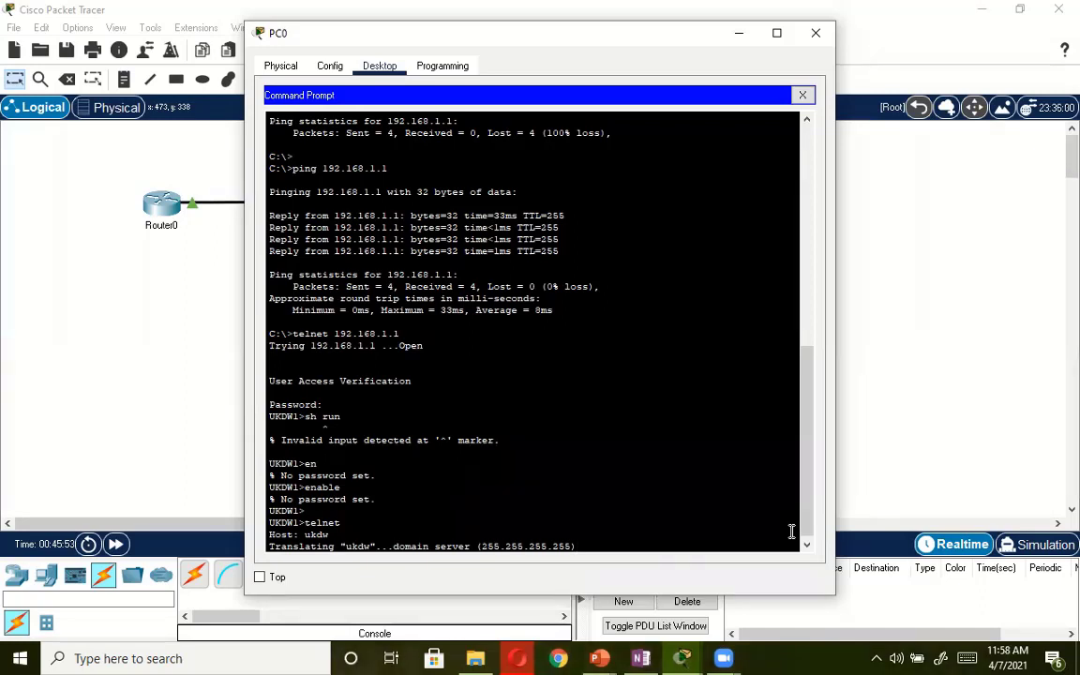
pyautogui.click(803, 96)
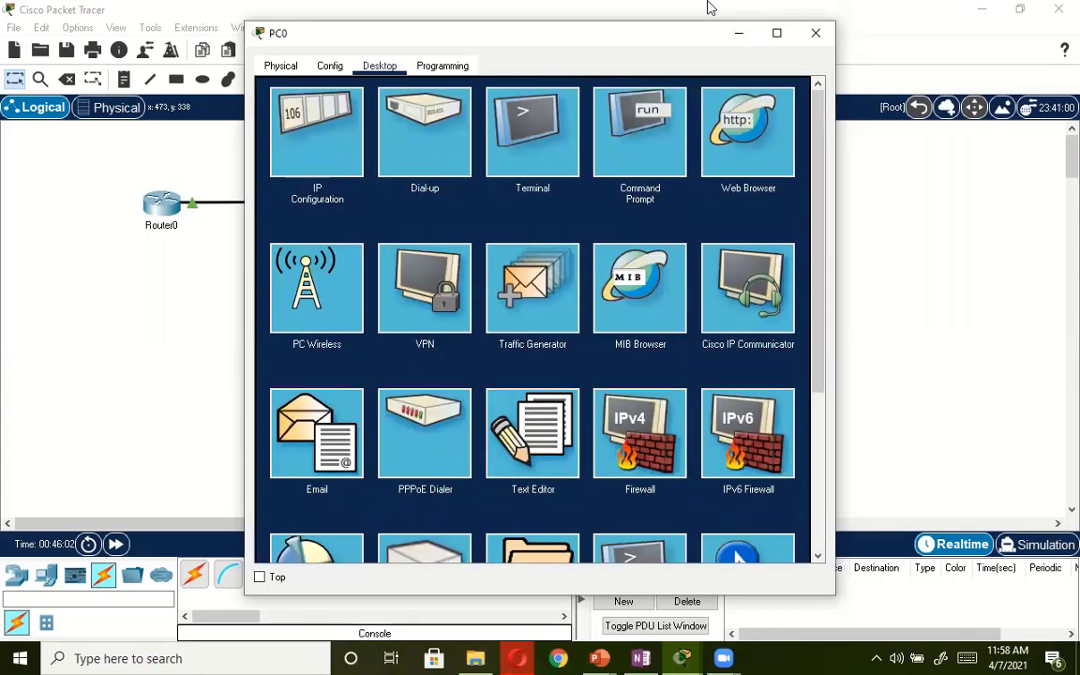
# Reopen PC0's Command Prompt, maximize the PC0 window and go to the end of the session output.
pyautogui.moveTo(563, 33); pyautogui.dragTo(656, 109)
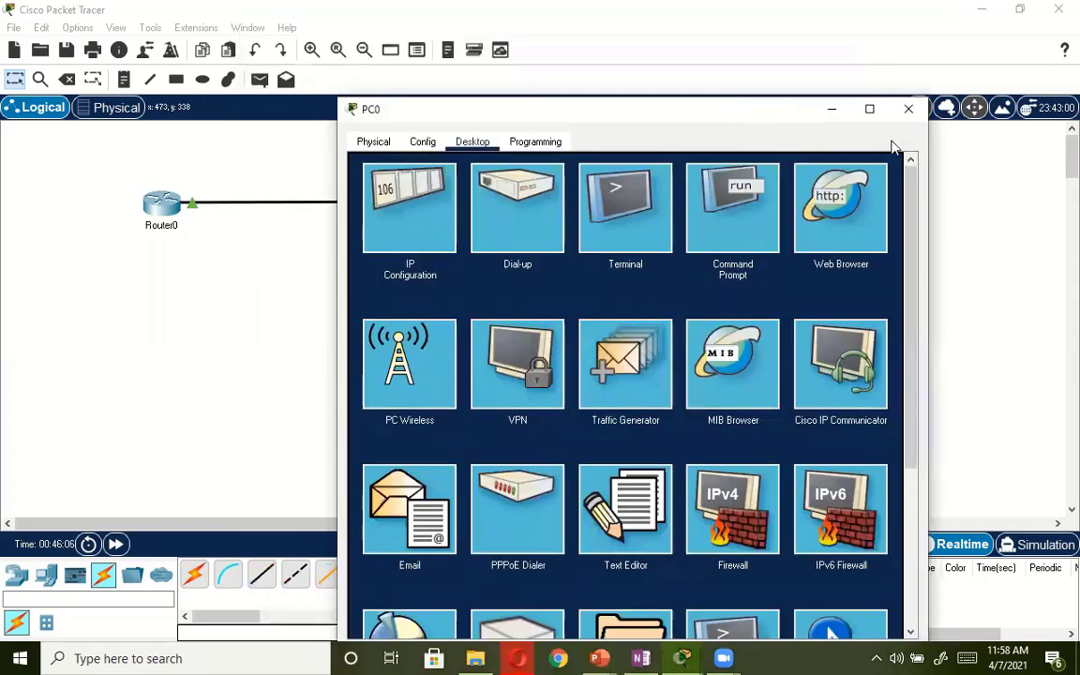
pyautogui.click(726, 211)
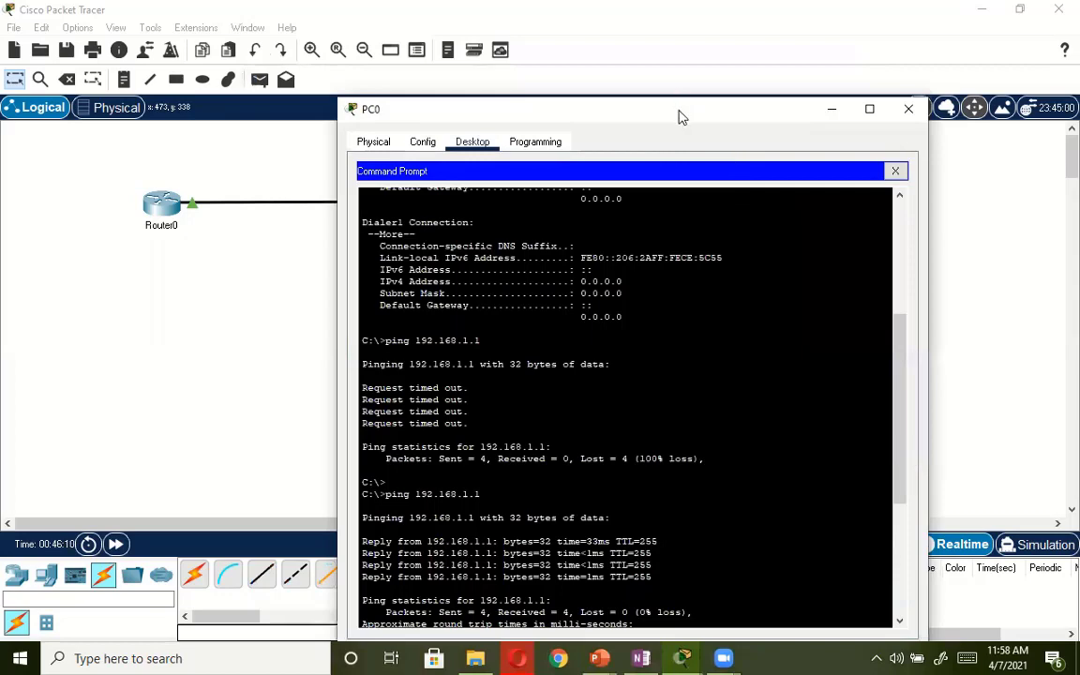
pyautogui.moveTo(684, 109); pyautogui.dragTo(687, 0)
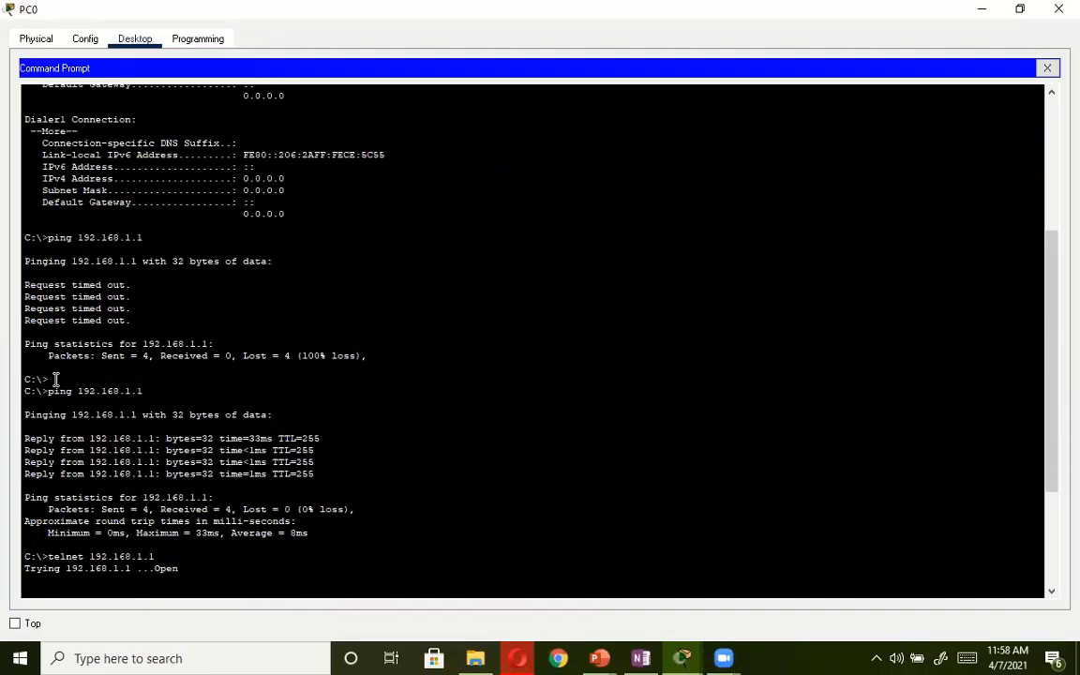
pyautogui.moveTo(1001, 533); pyautogui.dragTo(992, 575)
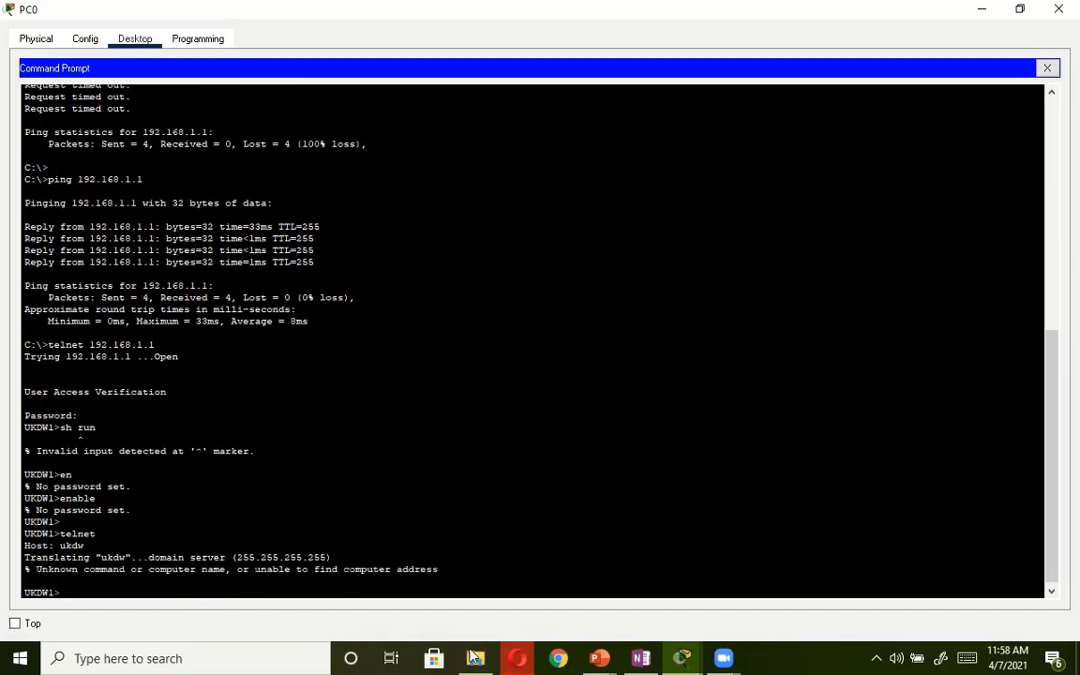
# Try to open a Telnet connection to 192.168.1.1 from the UKDW1 prompt.
pyautogui.moveTo(477, 657)
pyautogui.write('telnet 192.168.1.1')
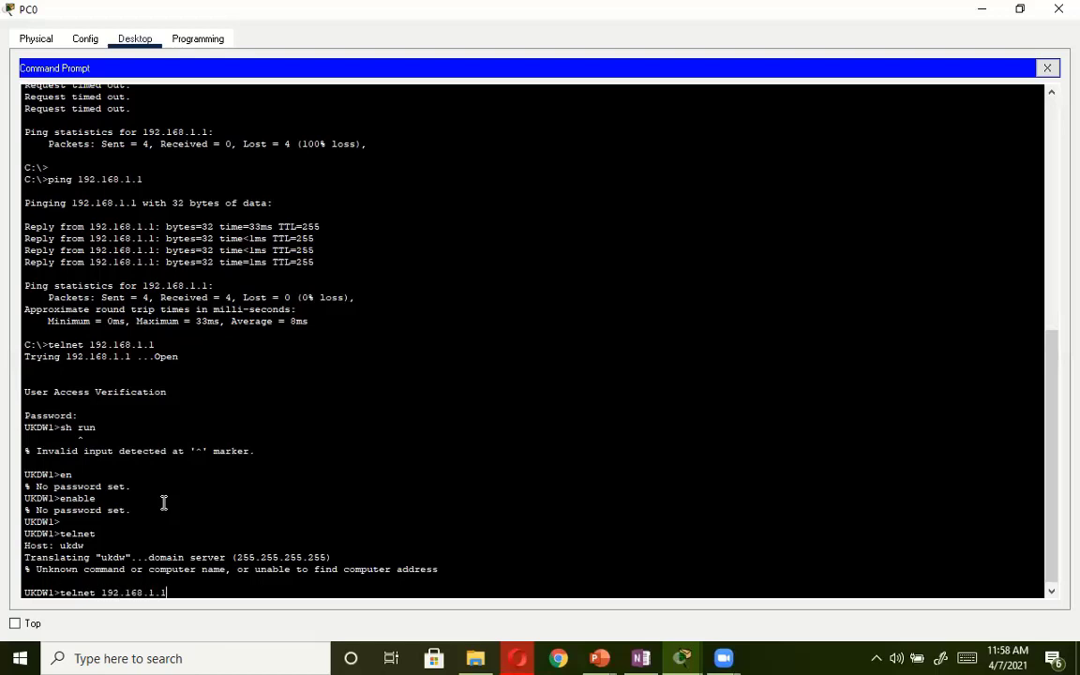
pyautogui.press('Return')
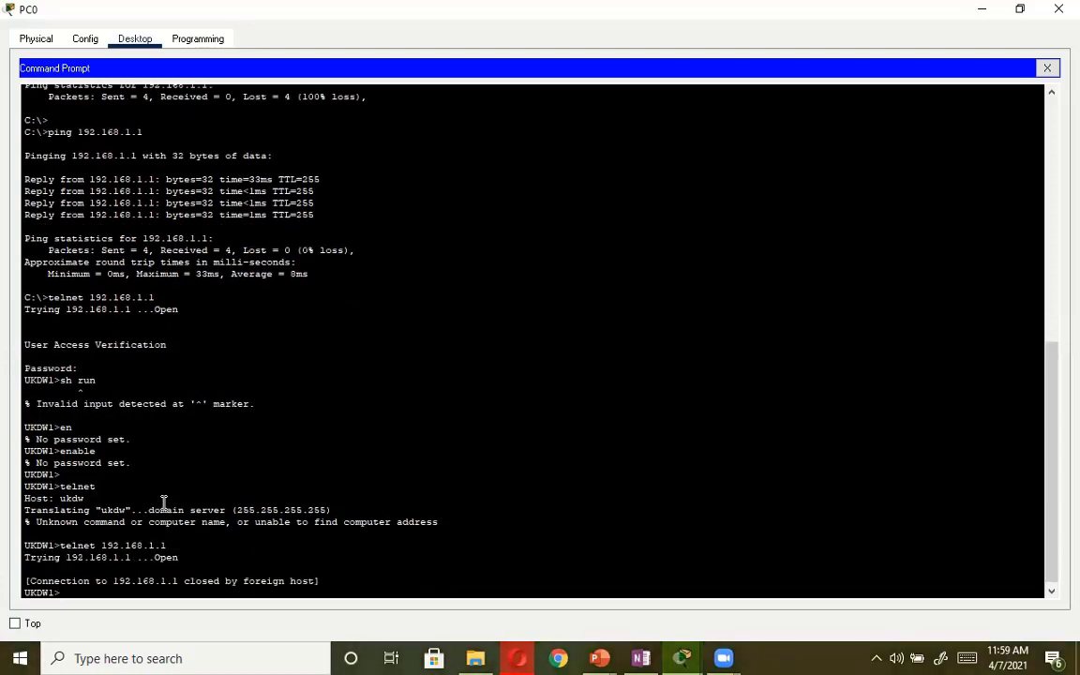
# Enter the router's privileged mode with the en command and supply the enable password.
pyautogui.write('en')
pyautogui.press('Return')
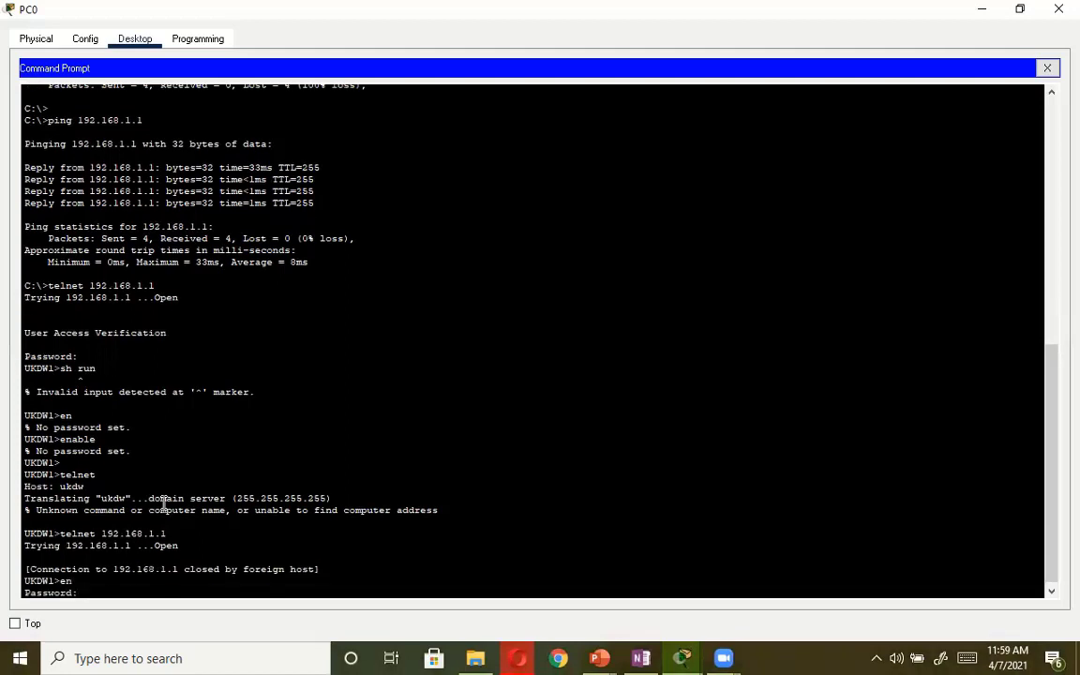
pyautogui.press('Return')
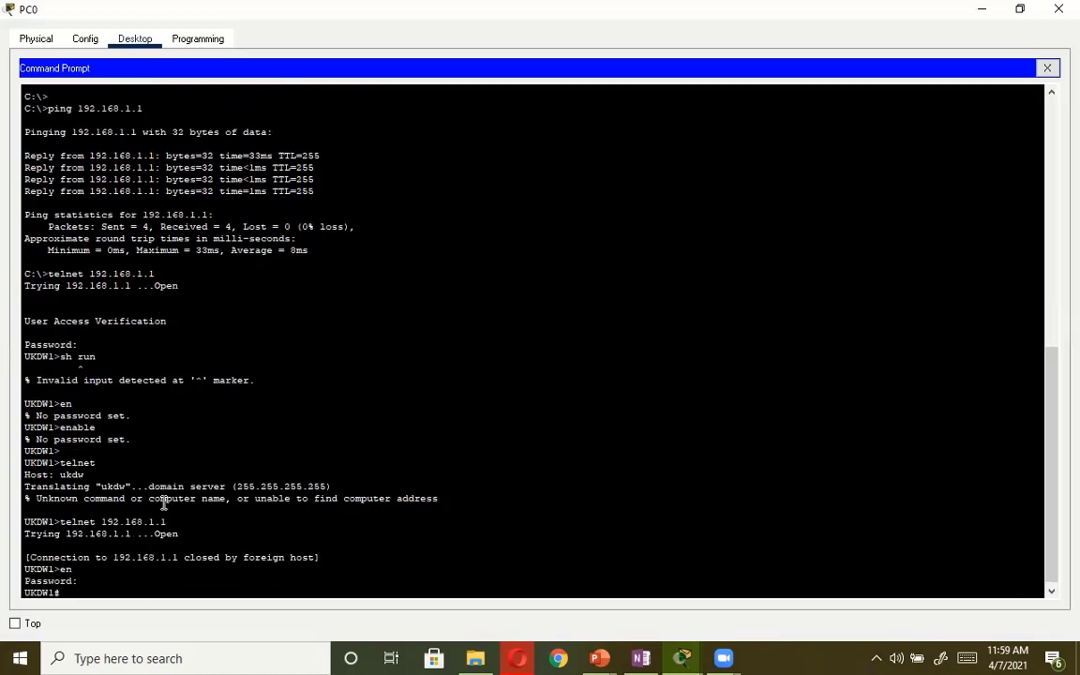
# Display the router's complete running configuration with sh run, paging through to the end.
pyautogui.write('sh run')
pyautogui.press('Return')
pyautogui.press('space')
pyautogui.press('space')
pyautogui.press('space')
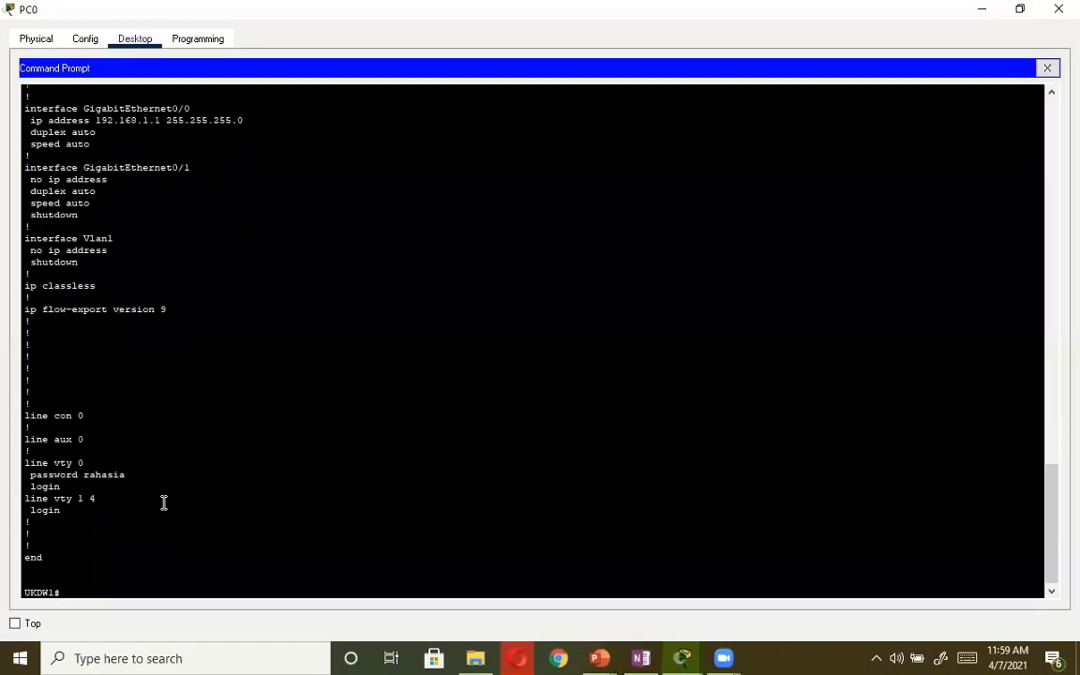
# Enter the router's global configuration mode with conf t.
pyautogui.write('conf t')
pyautogui.press('Return')
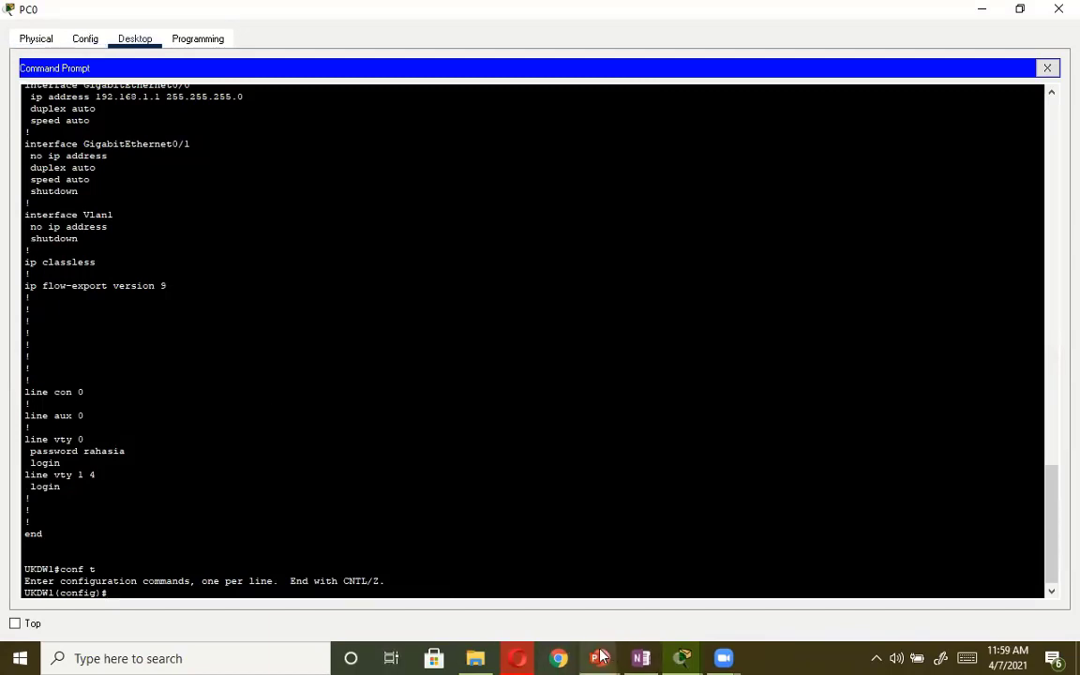
# Switch to the ITN_Module_11 presentation in PowerPoint and start its slide show.
pyautogui.moveTo(603, 656)
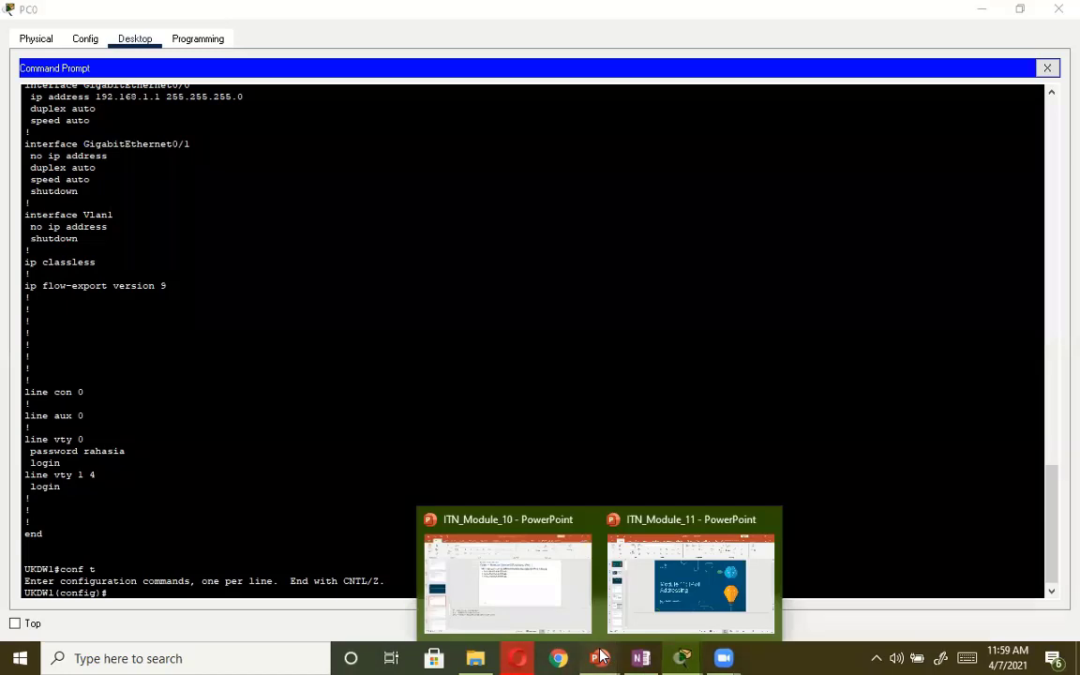
pyautogui.click(700, 532)
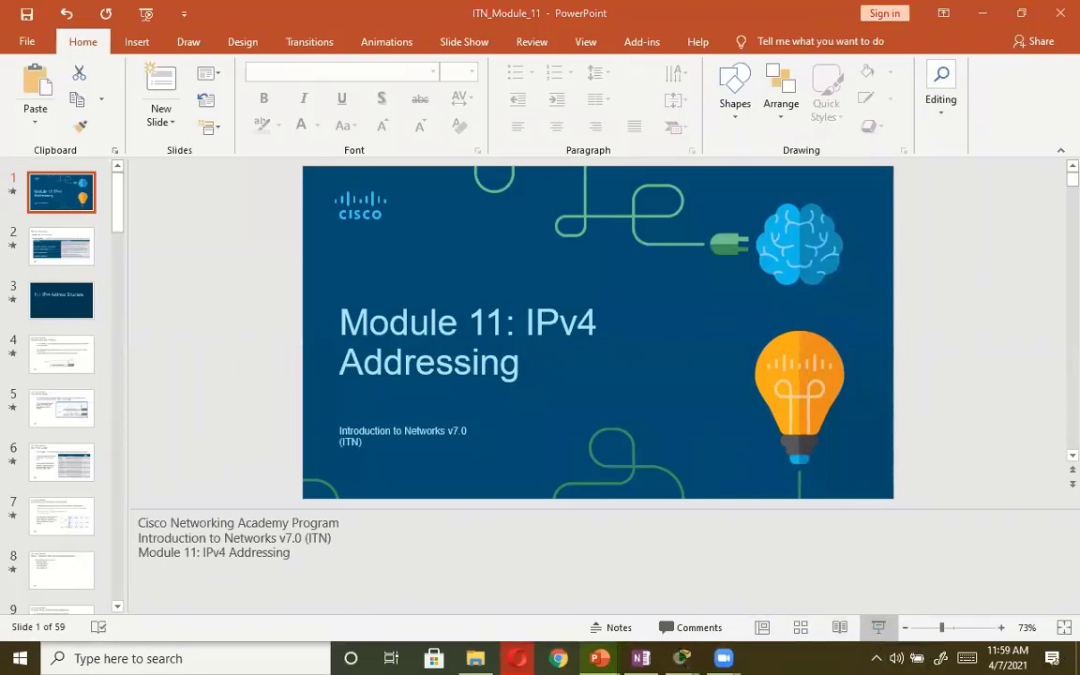
pyautogui.click(878, 628)
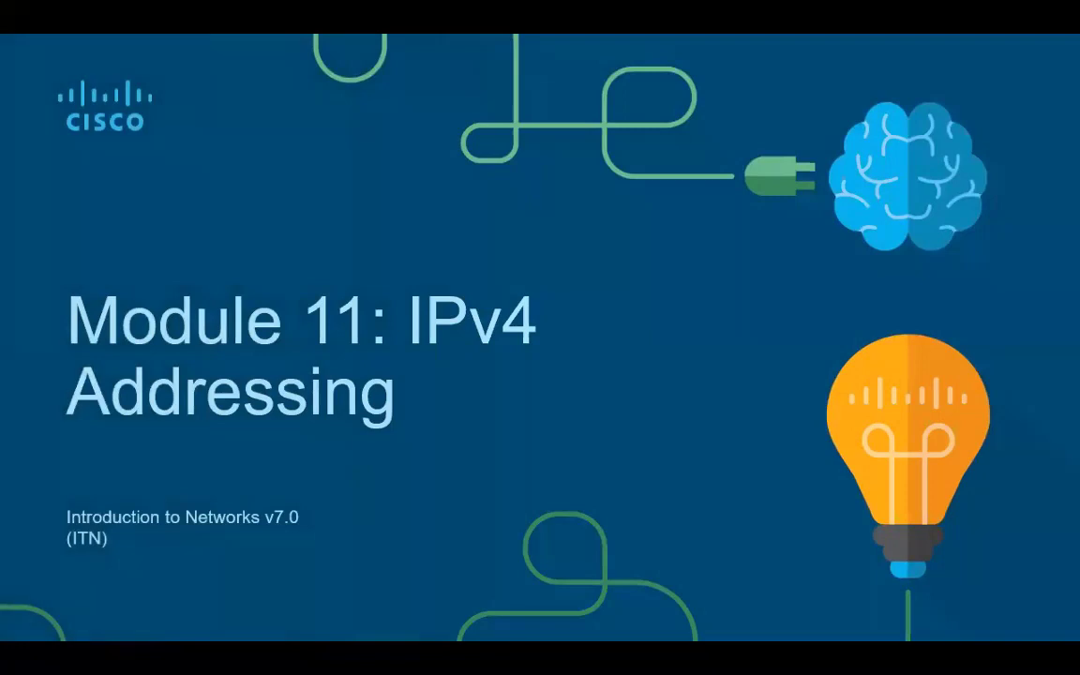